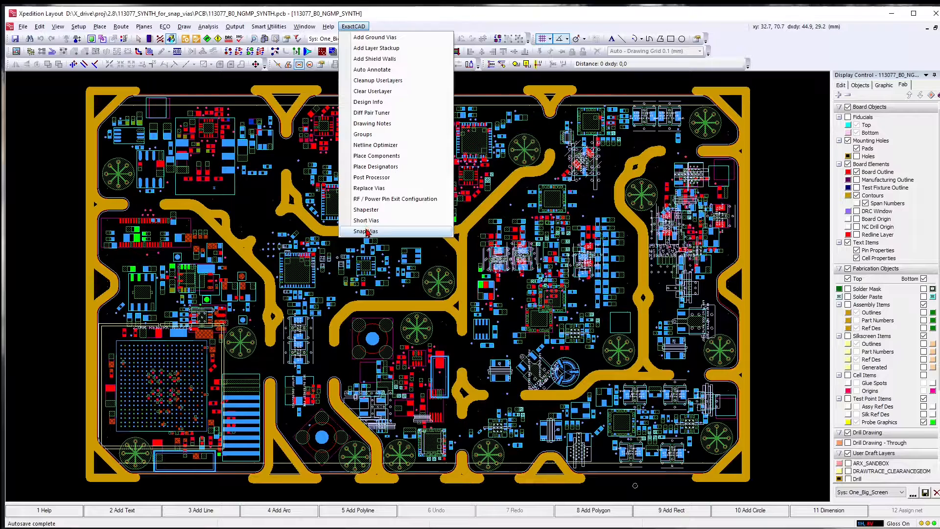
Open the Snap Vias tool and position its dialog fully over the board
left_click(366, 231)
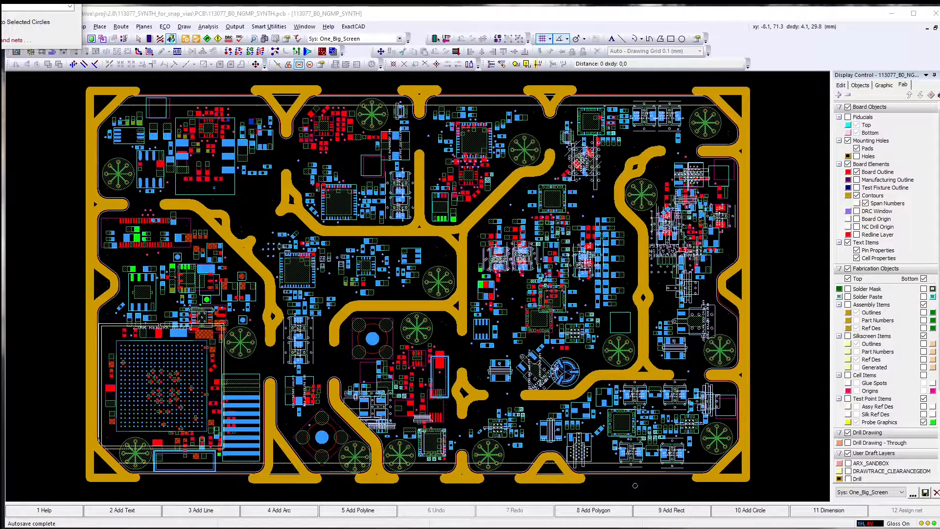
left_click_drag(0, 0, 222, 204)
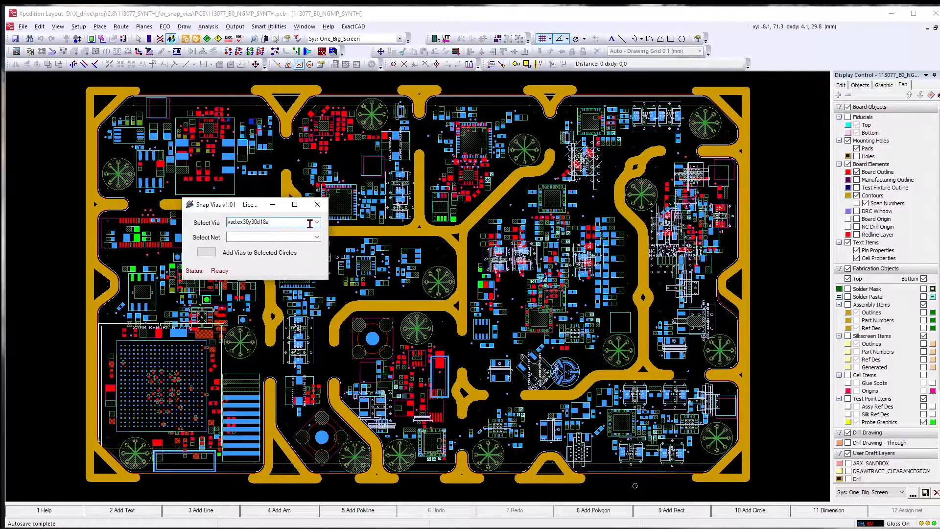
Examine the via circles and the grounding notes around the component footprints beside the gold contour
left_click(535, 395)
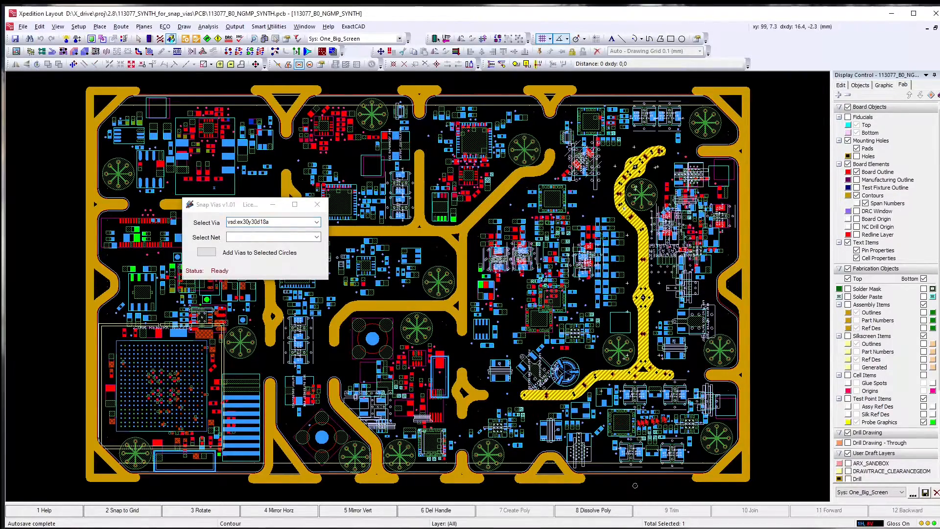
scroll(553, 365, "up", 5)
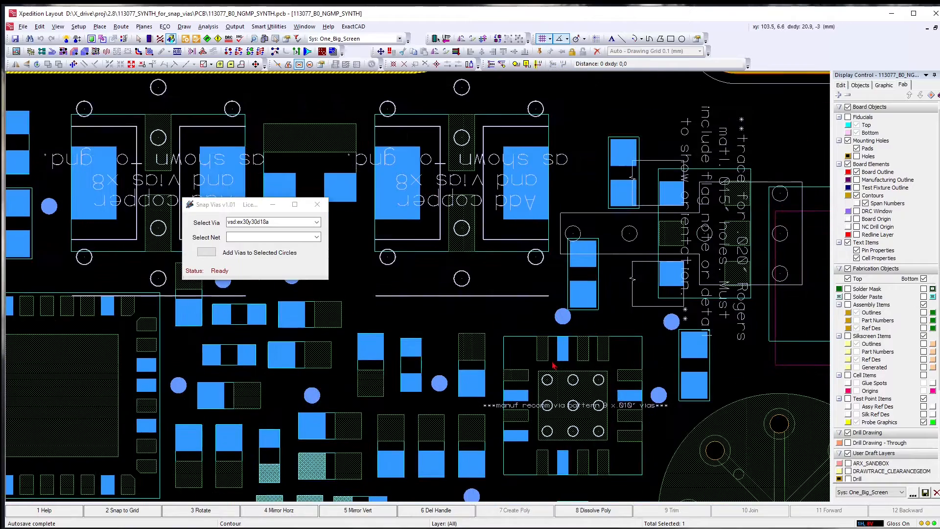
scroll(430, 234, "down", 1)
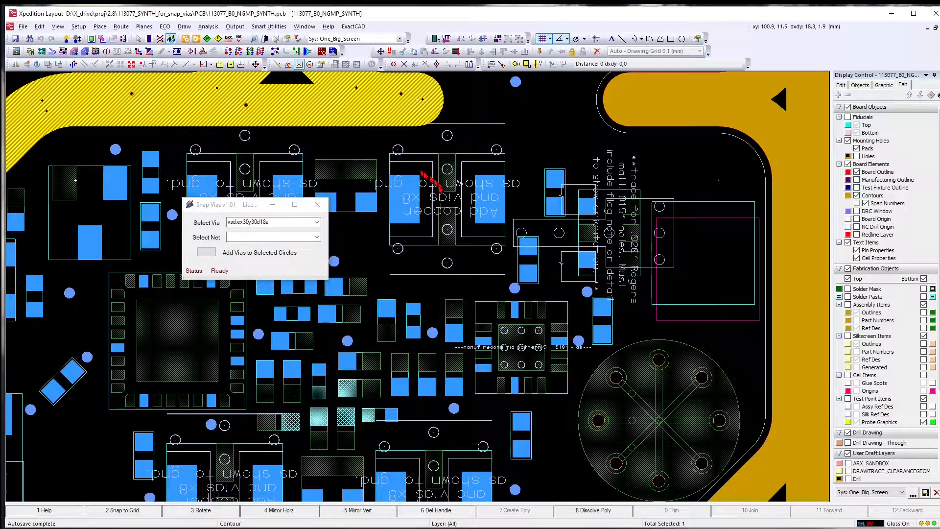
scroll(448, 146, "up", 1)
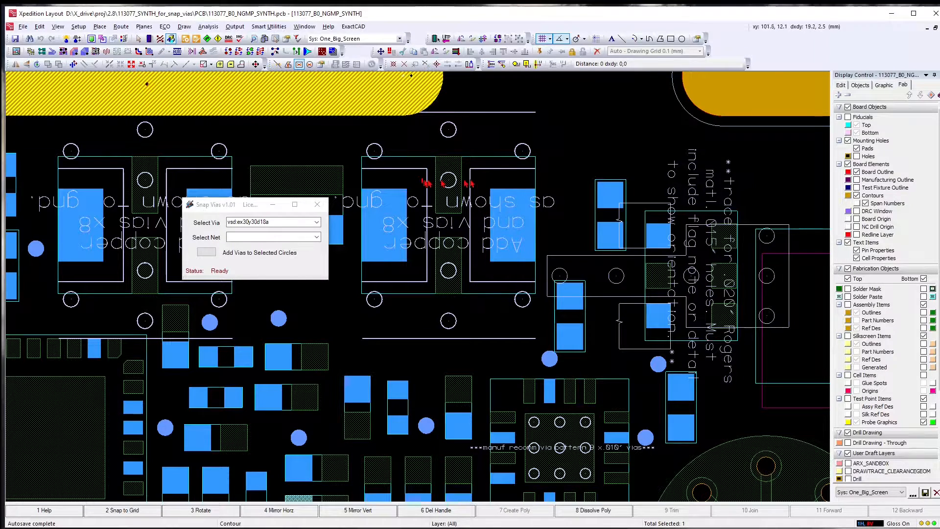
scroll(470, 184, "down", 2)
scroll(441, 213, "up", 4)
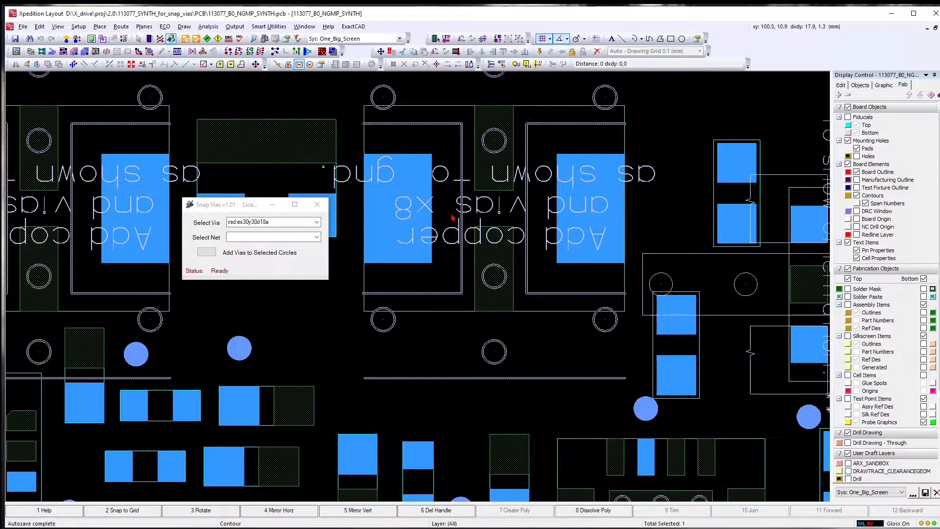
scroll(452, 218, "down", 2)
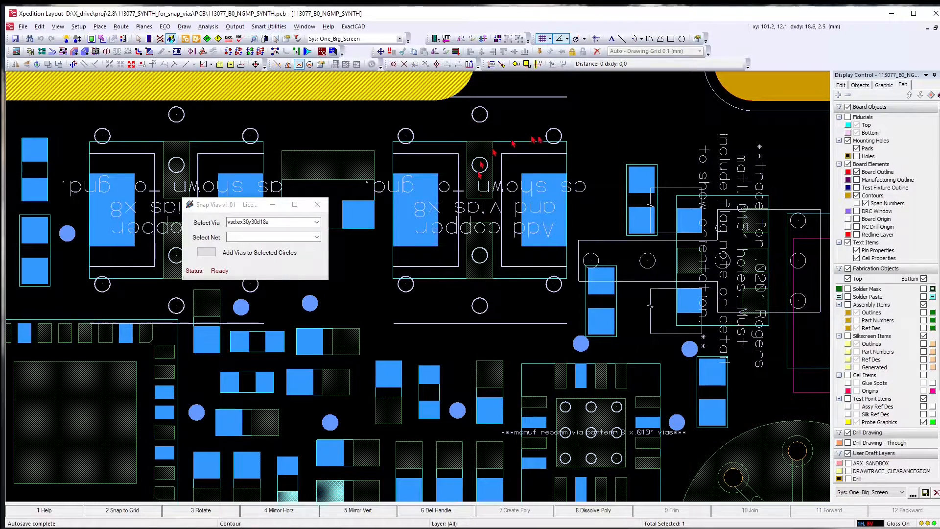
left_click(530, 117)
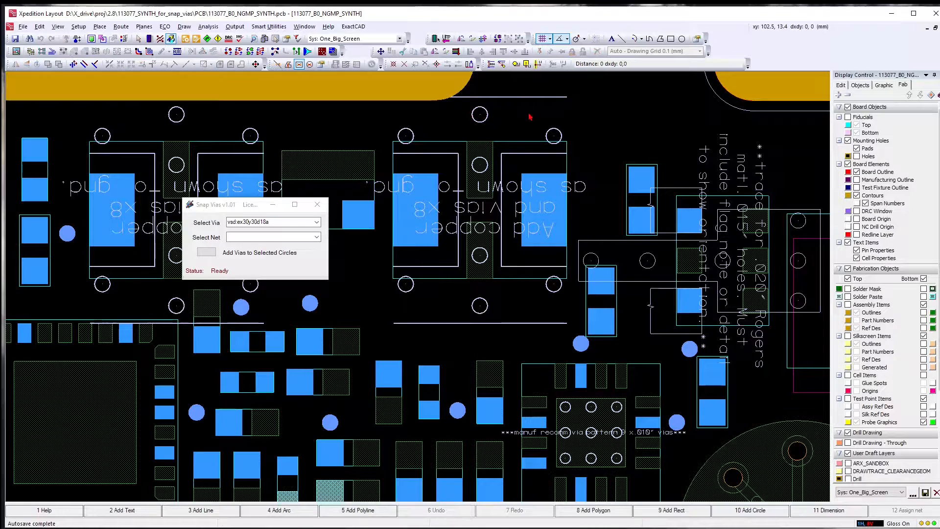
Add vsd:ex30y30d18a vias on net GND to all circles around the right-hand footprint of the annotated pair below the contour
left_click(317, 223)
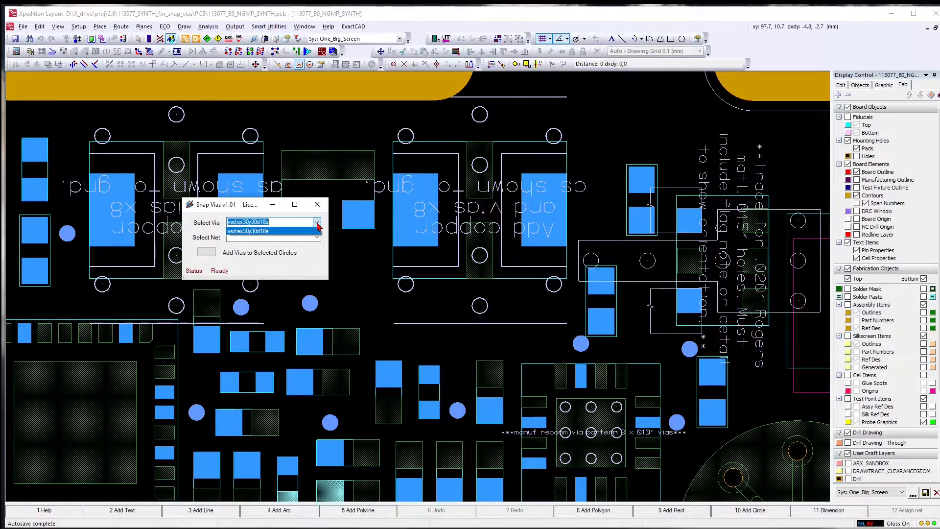
left_click(268, 232)
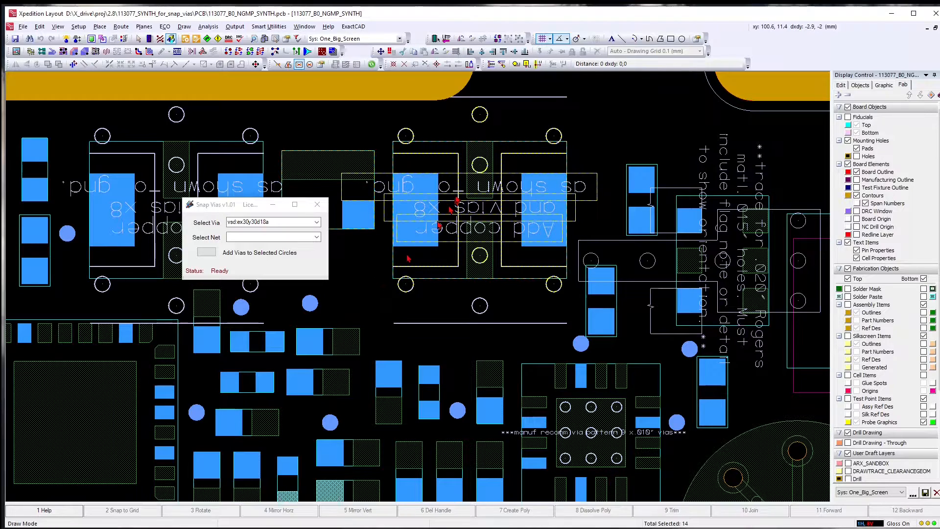
left_click_drag(562, 103, 384, 316)
left_click(317, 237)
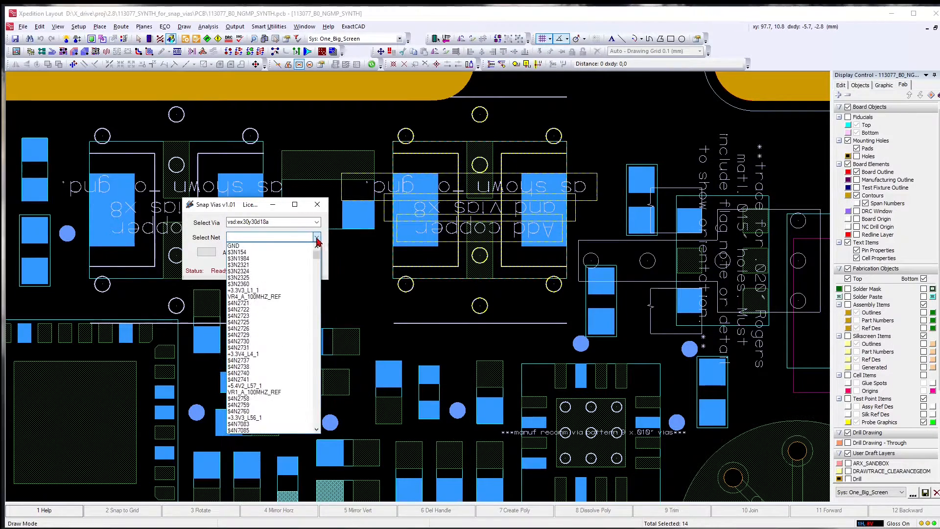
left_click(246, 249)
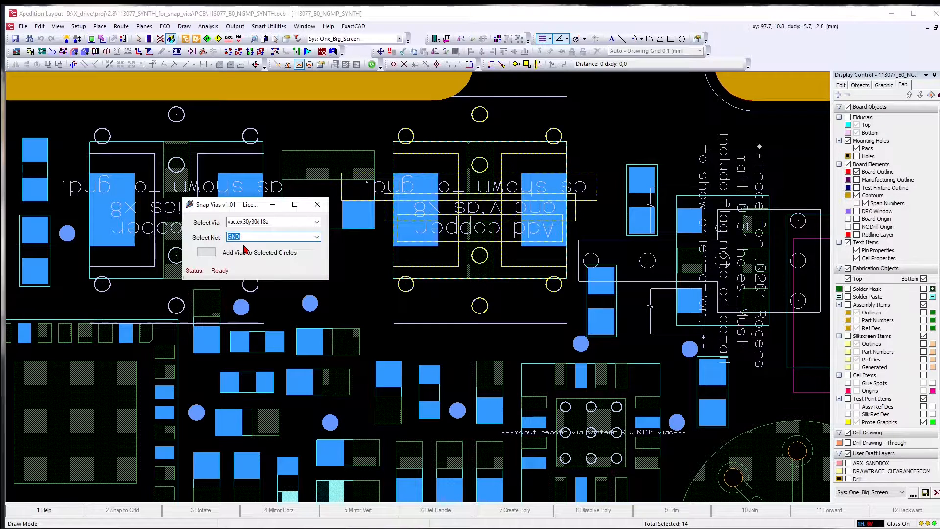
left_click(206, 252)
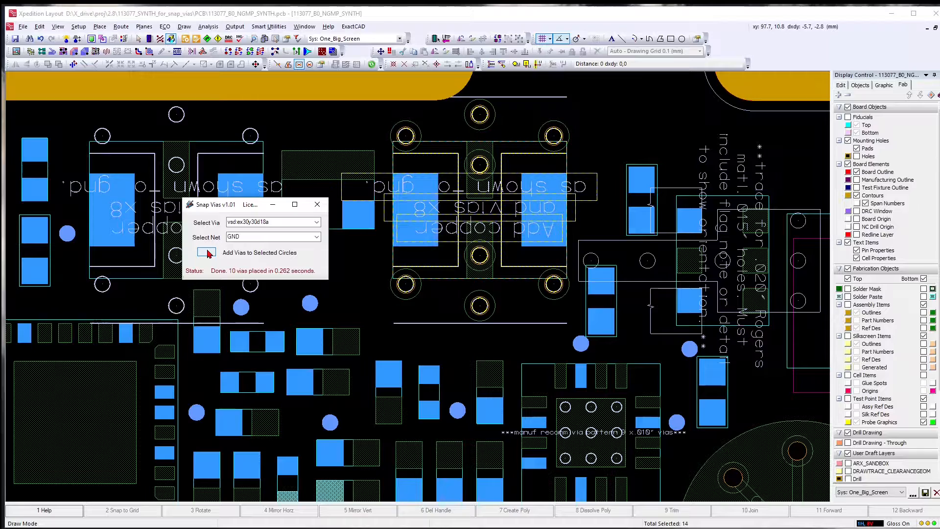
left_click(528, 126)
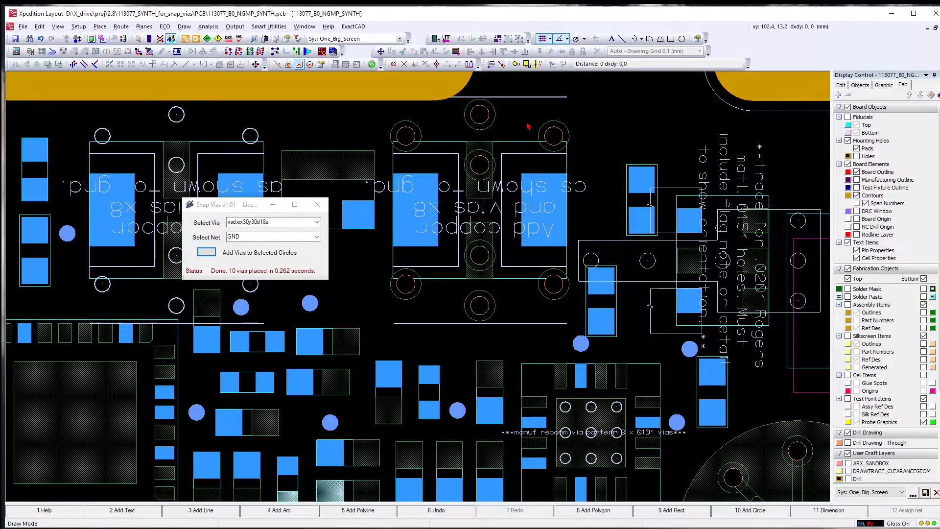
Close the Snap Vias dialog
scroll(479, 203, "up", 1)
scroll(479, 203, "down", 2)
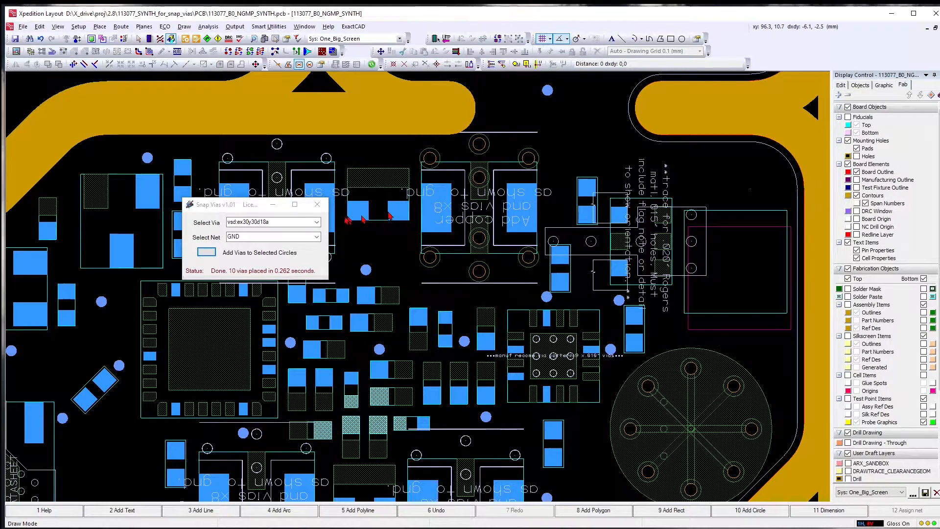
left_click(317, 204)
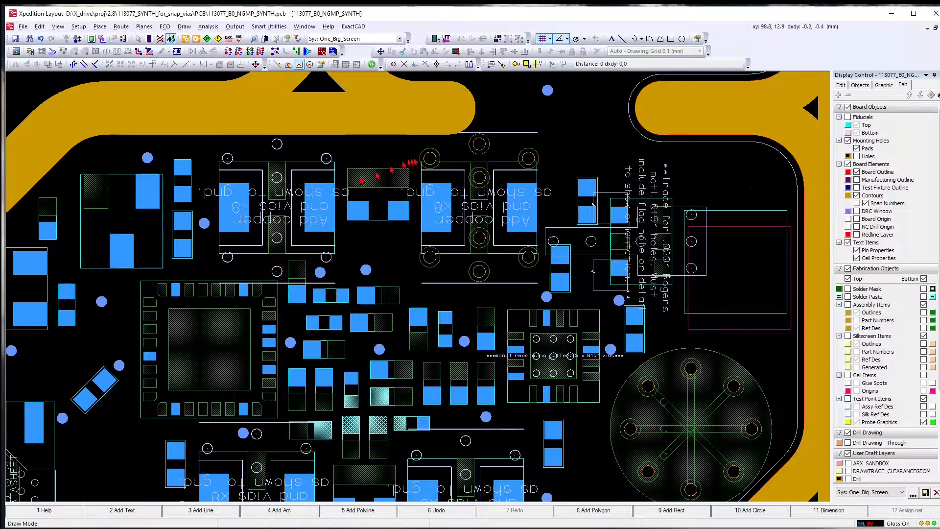
Copy the GND via above the right-hand footprint onto the uppermost circle of the neighbouring left-hand footprint
scroll(470, 147, "up", 2)
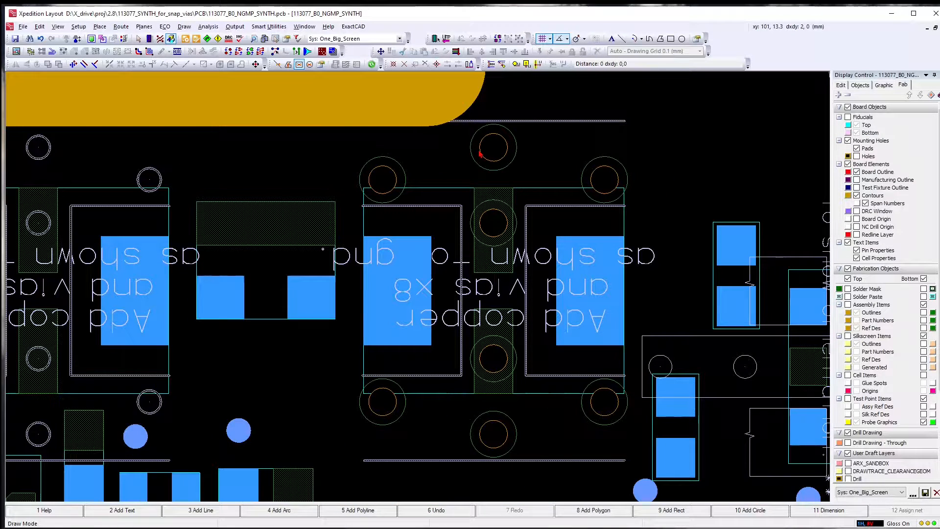
double_click(485, 146)
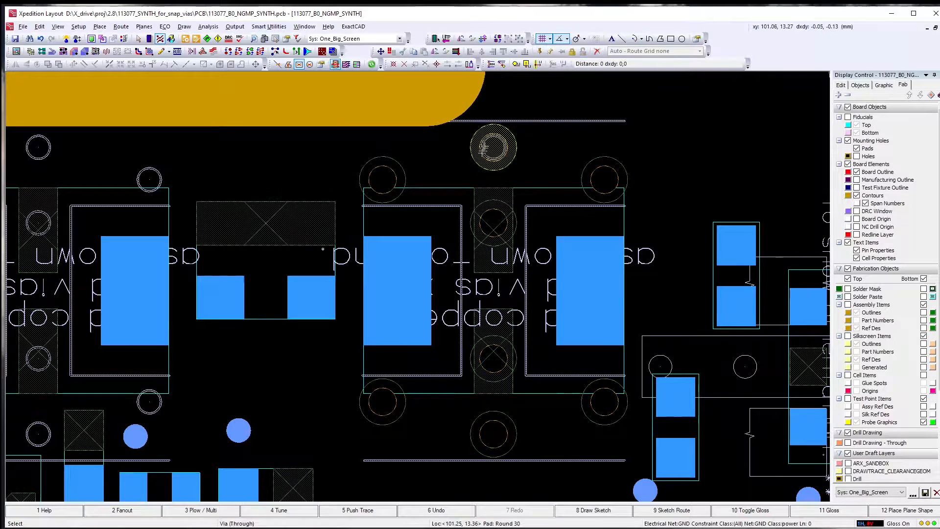
key("ctrl+c")
scroll(421, 167, "down", 1)
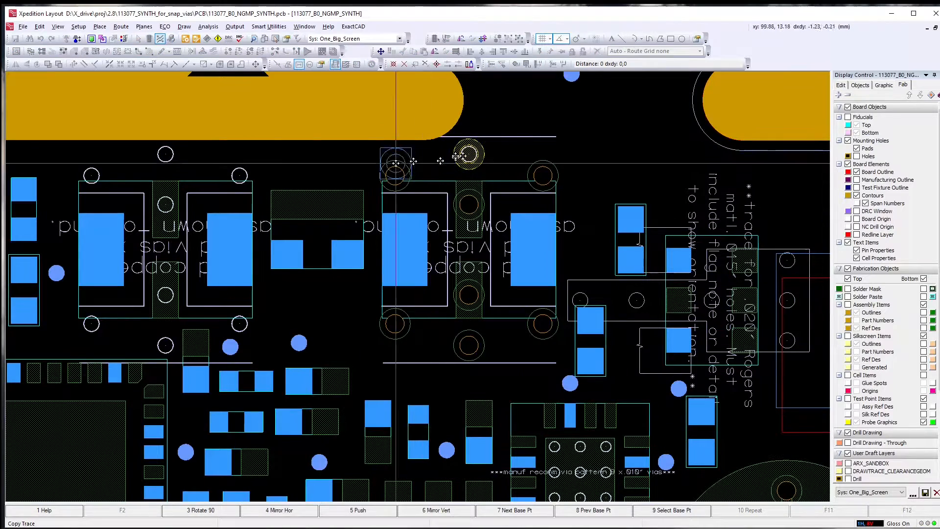
scroll(158, 152, "up", 3)
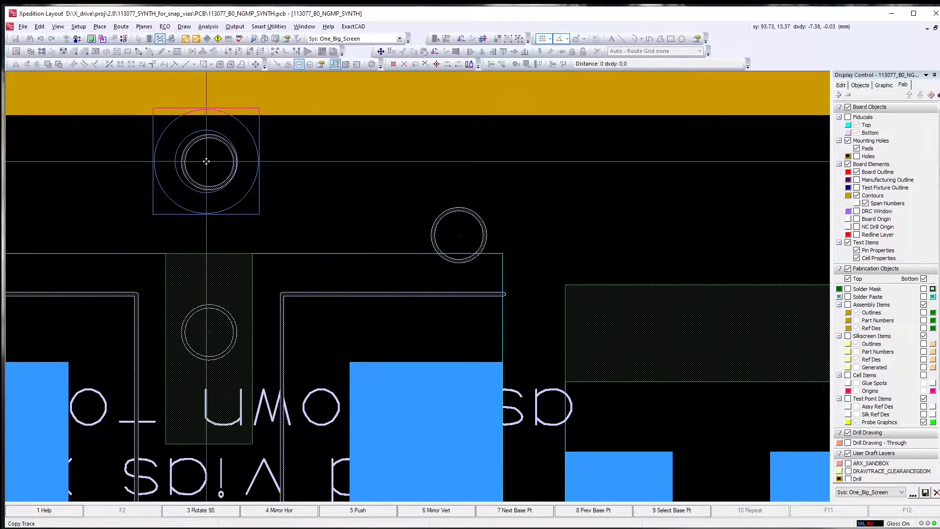
scroll(210, 162, "up", 3)
scroll(209, 162, "down", 1)
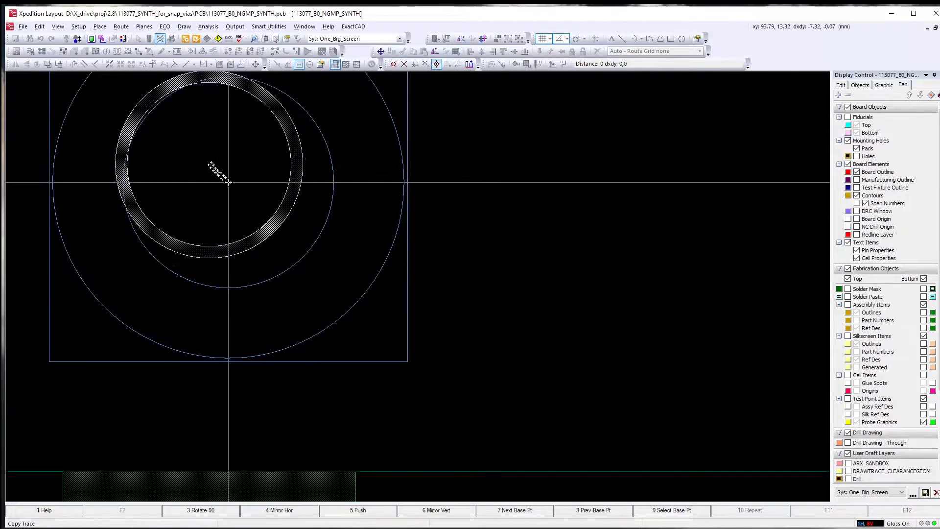
left_click(209, 164)
scroll(214, 180, "down", 3)
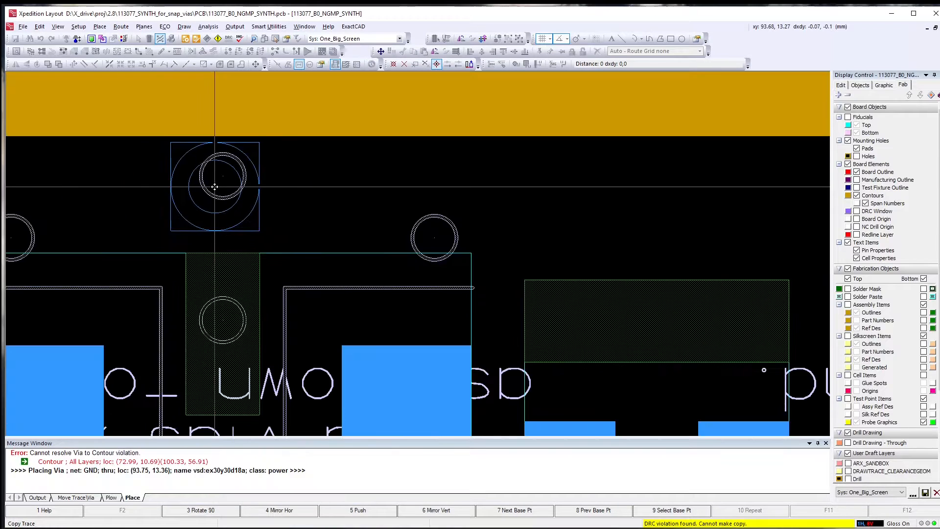
scroll(216, 176, "up", 2)
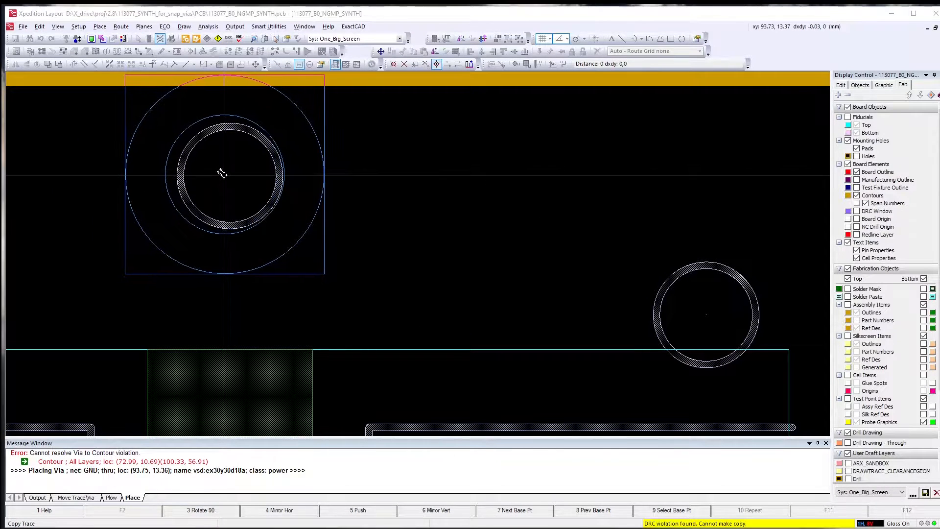
left_click(229, 177)
scroll(230, 177, "down", 2)
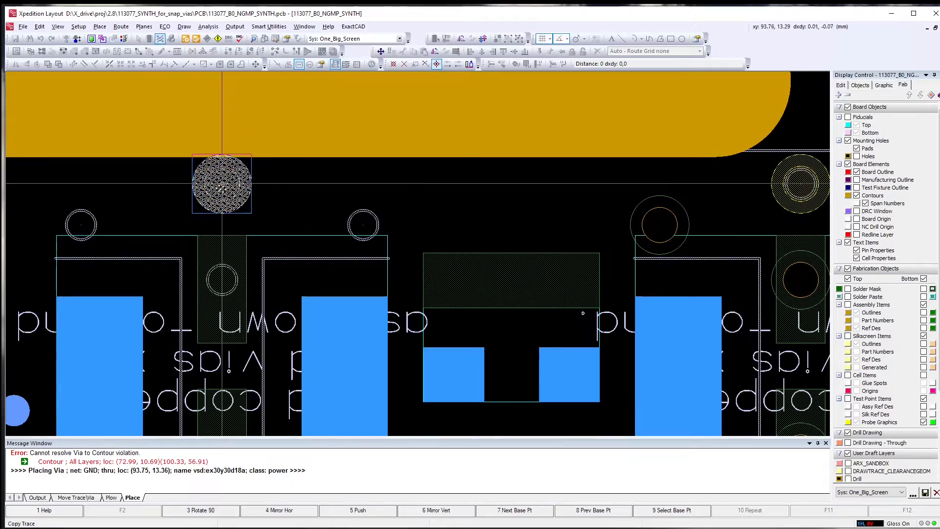
Place further copies of the GND via on the left-hand footprint's upper corner circles and upper inner circle, ending the copy command
scroll(402, 258, "up", 4)
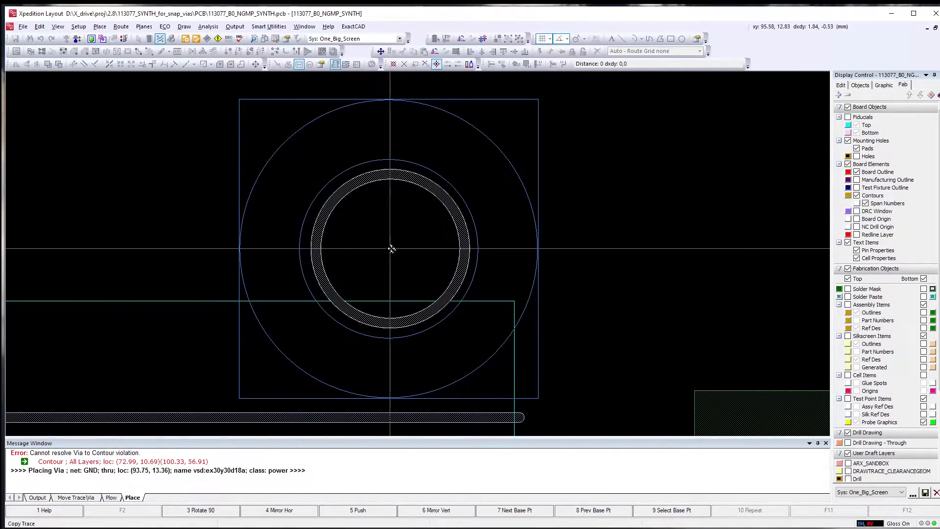
left_click(391, 249)
scroll(473, 196, "down", 3)
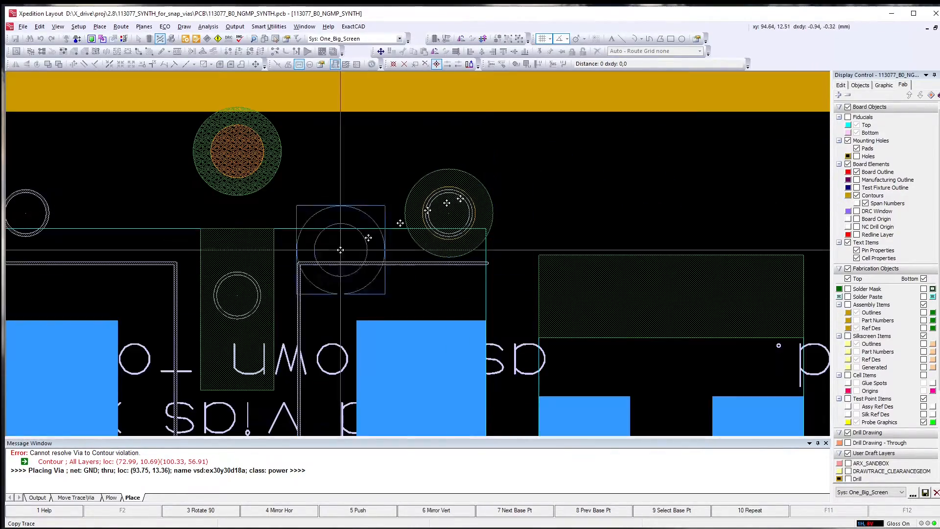
scroll(238, 293, "up", 3)
left_click(233, 299)
scroll(376, 211, "down", 4)
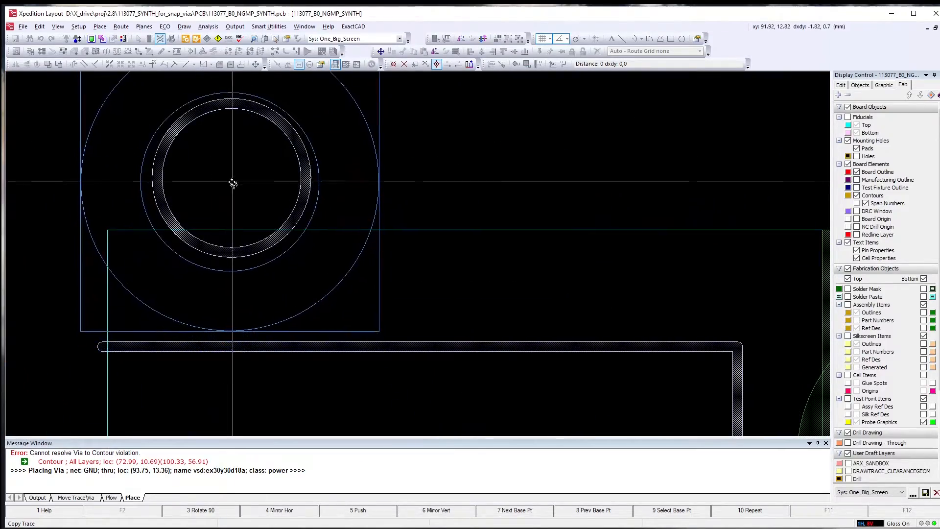
scroll(226, 182, "down", 3)
scroll(227, 182, "down", 3)
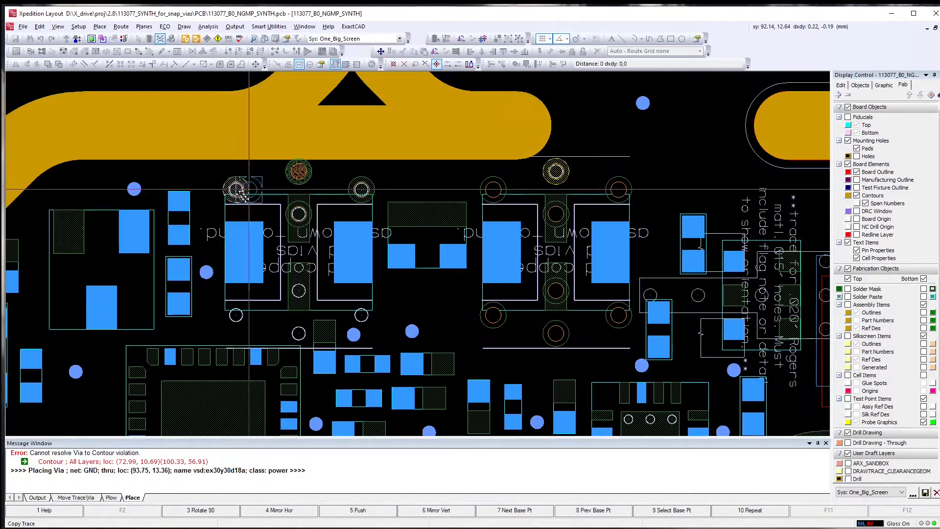
key("Escape")
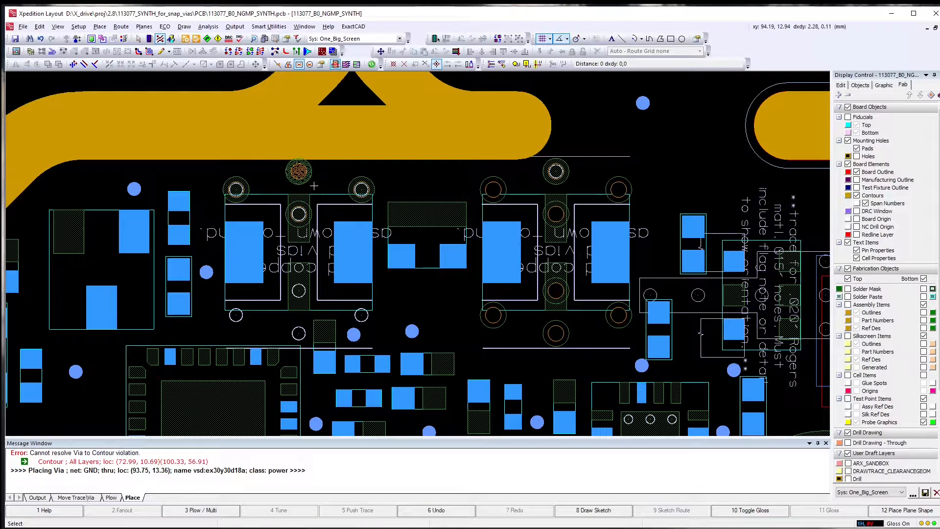
Check the alignment of the manually copied vias on the left-hand footprint's circles and undo the copies
scroll(291, 196, "up", 3)
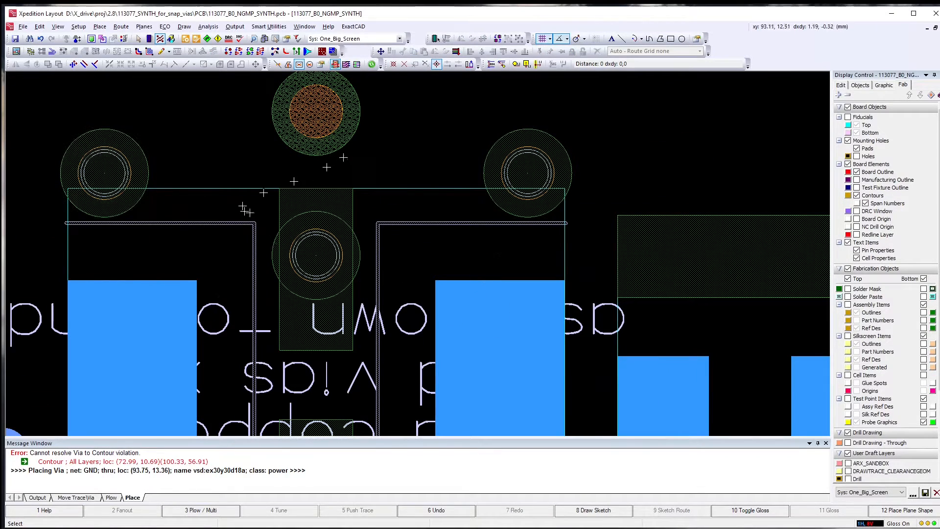
scroll(434, 169, "down", 2)
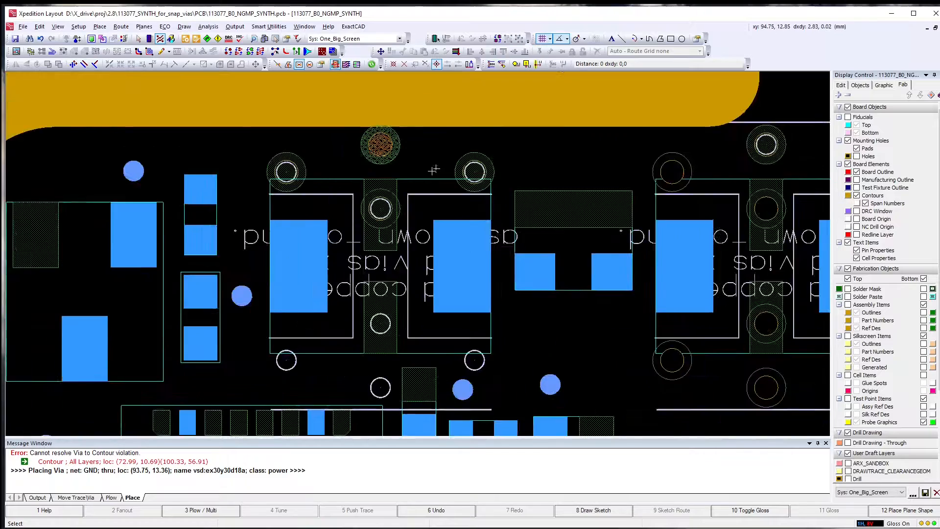
scroll(434, 169, "down", 2)
scroll(429, 167, "up", 2)
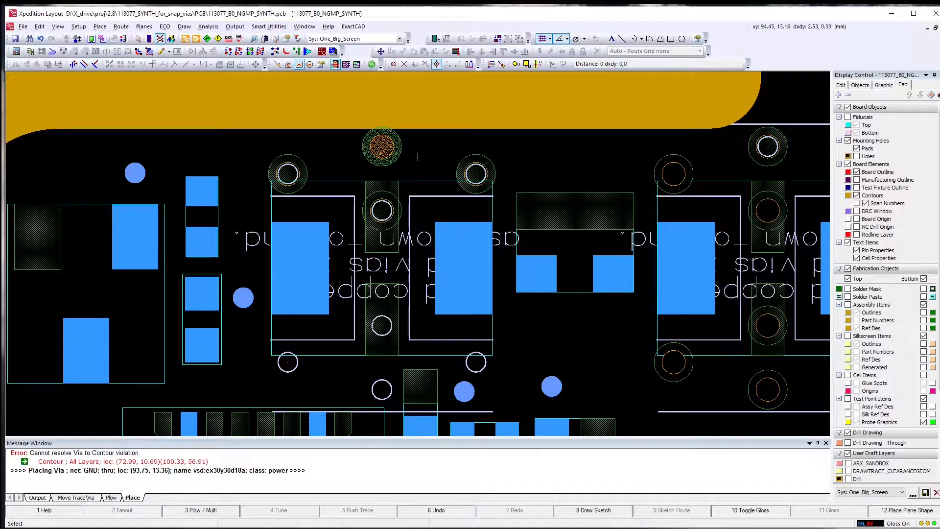
key("ctrl+z")
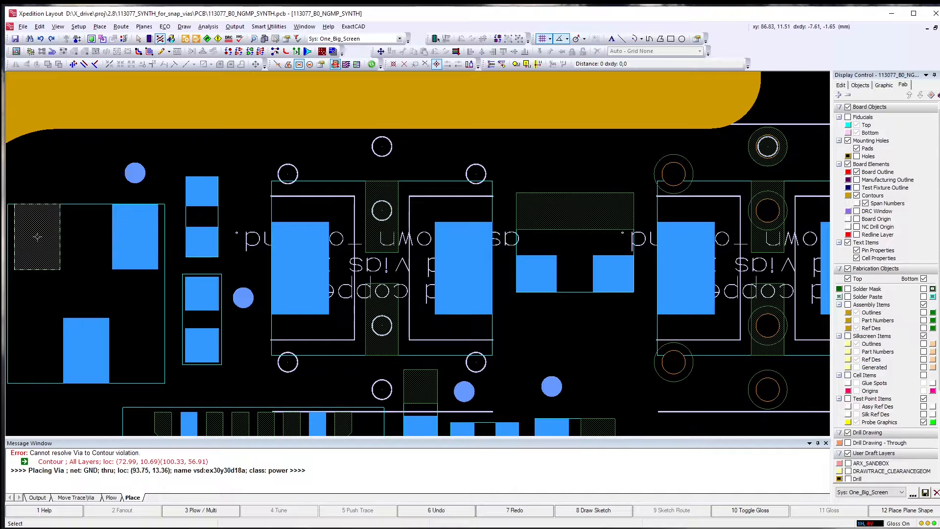
Position the Snap Vias v1.02 dialog over the board
left_click_drag(1, 235, 253, 202)
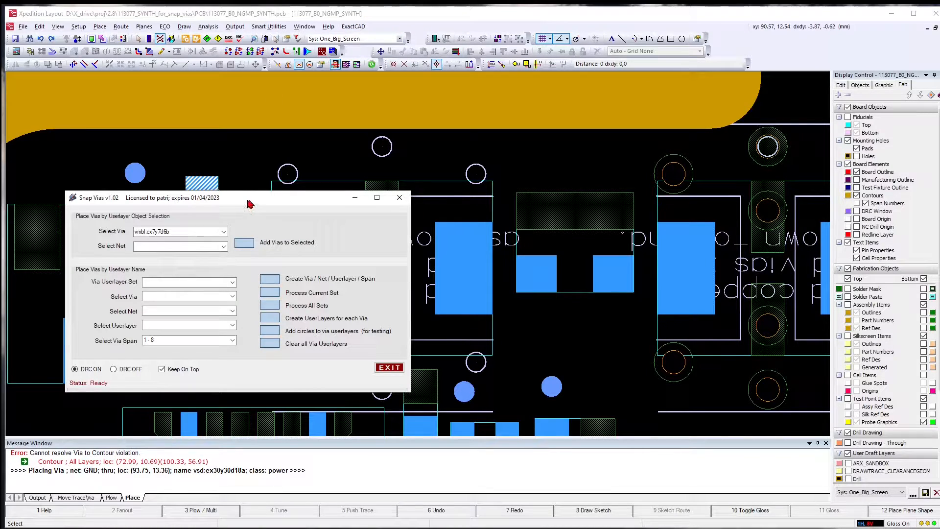
Reposition the Snap Vias dialog and review the vias available for placement by userlayer object selection
left_click_drag(253, 202, 218, 220)
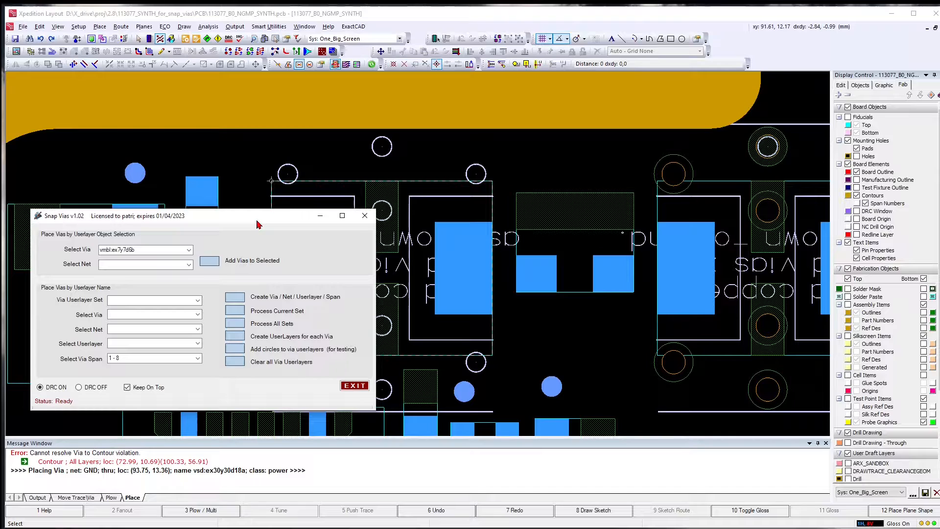
left_click(185, 251)
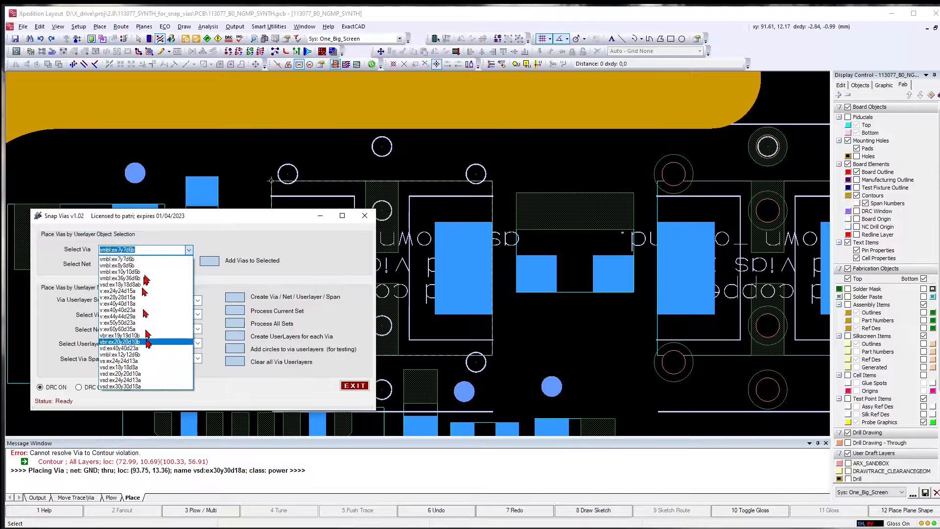
left_click(218, 231)
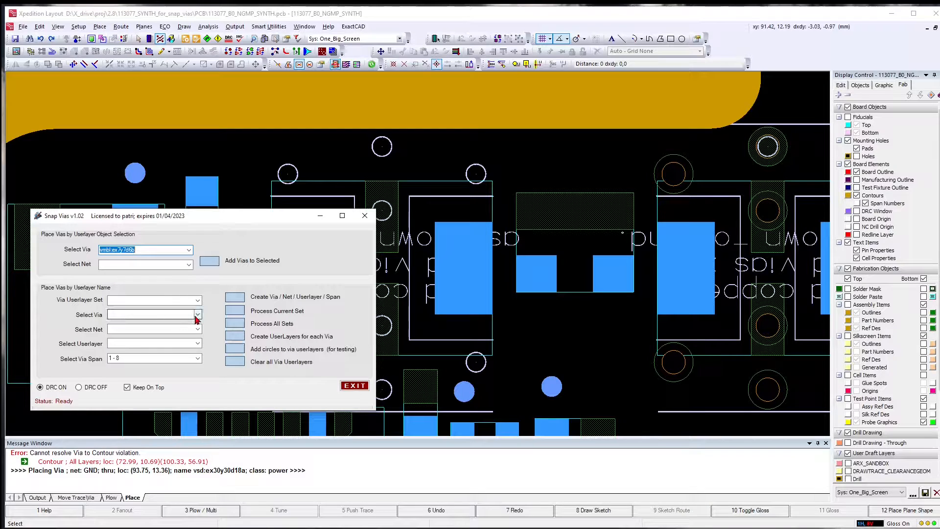
Choose via vmbl:ex7y7d6b and net GND for placement by userlayer name, and review the selectable userlayers
left_click(166, 315)
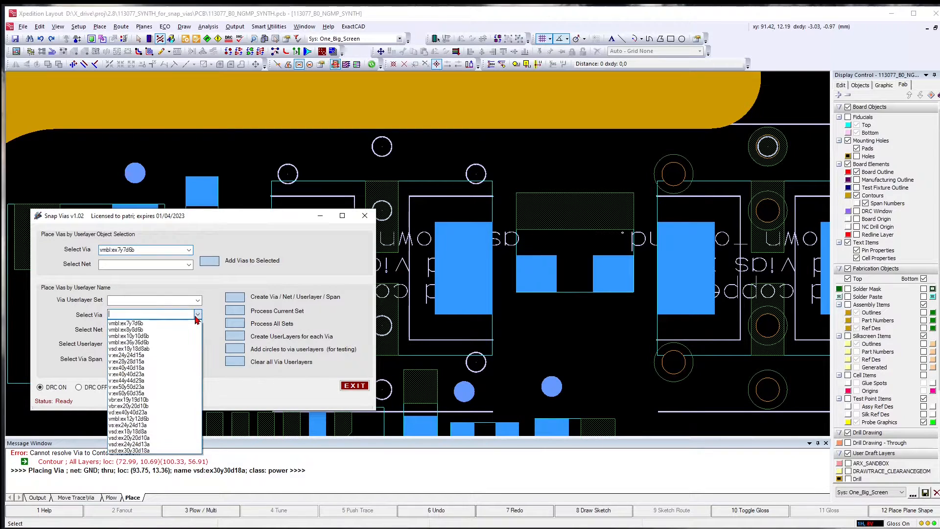
left_click(142, 324)
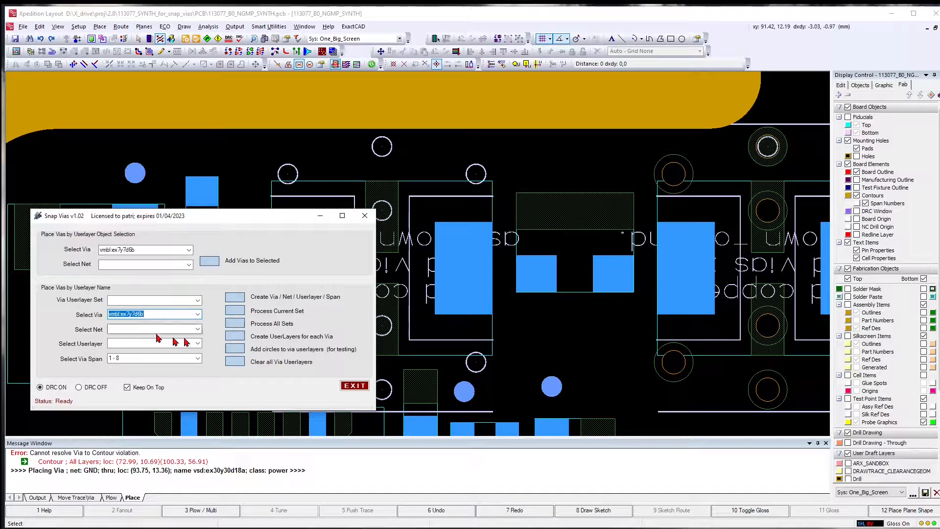
left_click(147, 329)
left_click(150, 338)
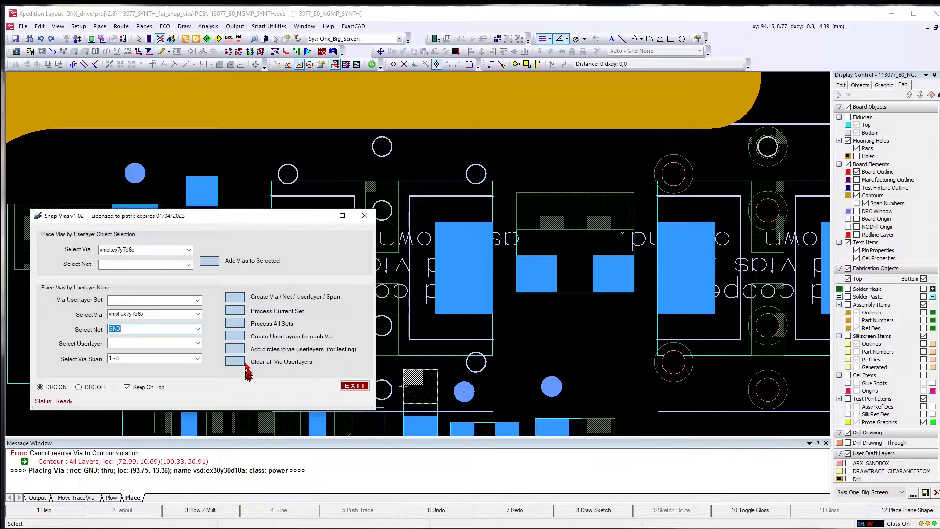
left_click(196, 346)
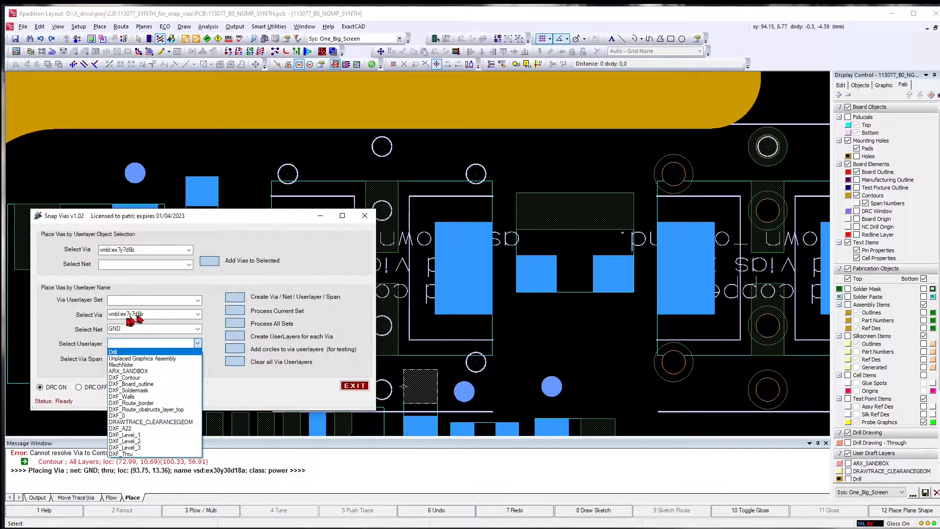
left_click(189, 299)
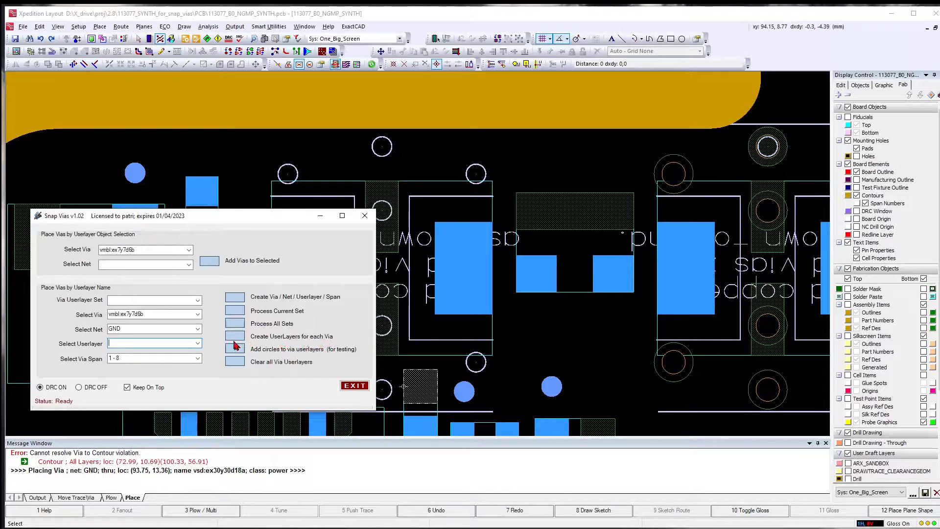
Review the existing user draft layers and create a userlayer for each via
left_click(759, 304)
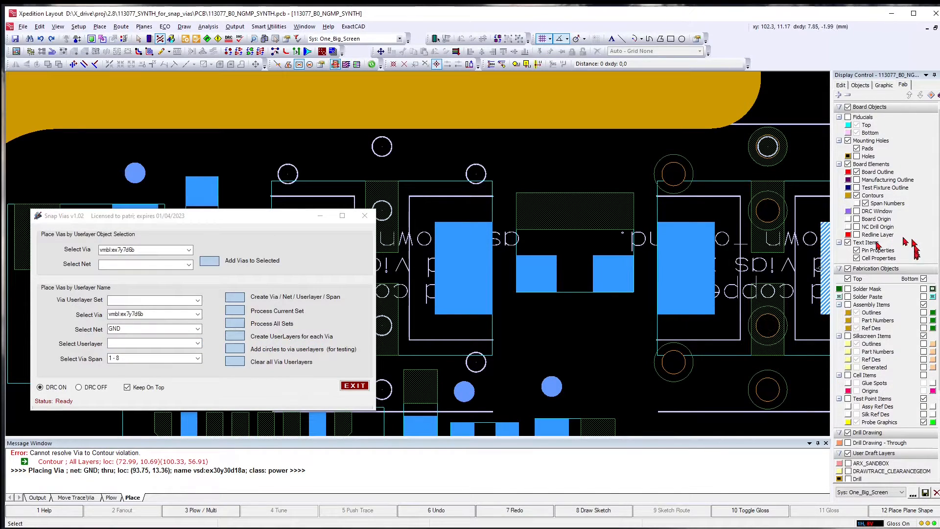
scroll(858, 341, "down", 5)
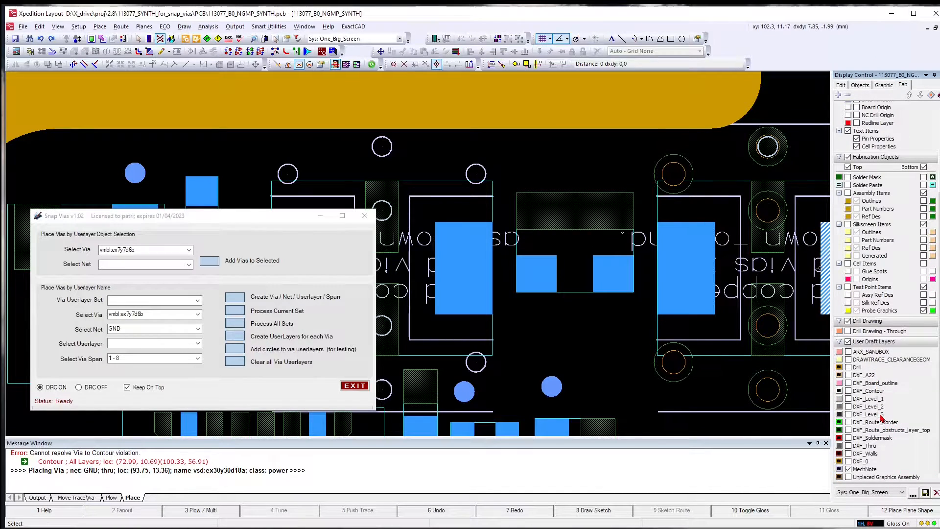
left_click(235, 339)
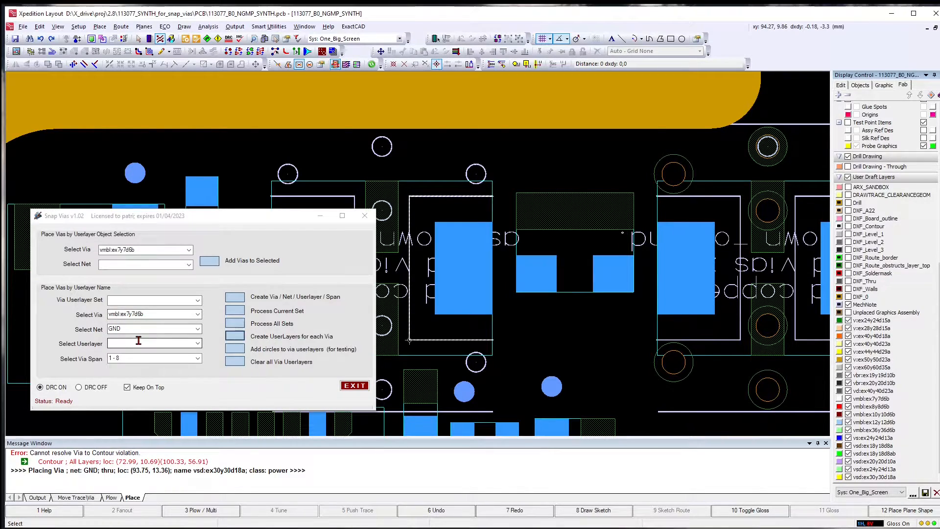
Check the userlayer choices, restart the Snap Vias tool to reload them, and reposition its dialog over the board
left_click(197, 345)
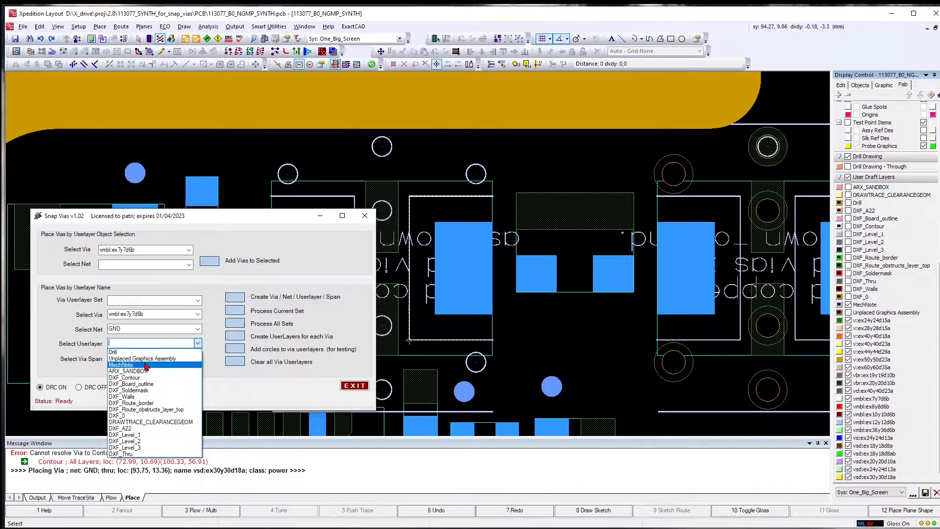
left_click(246, 379)
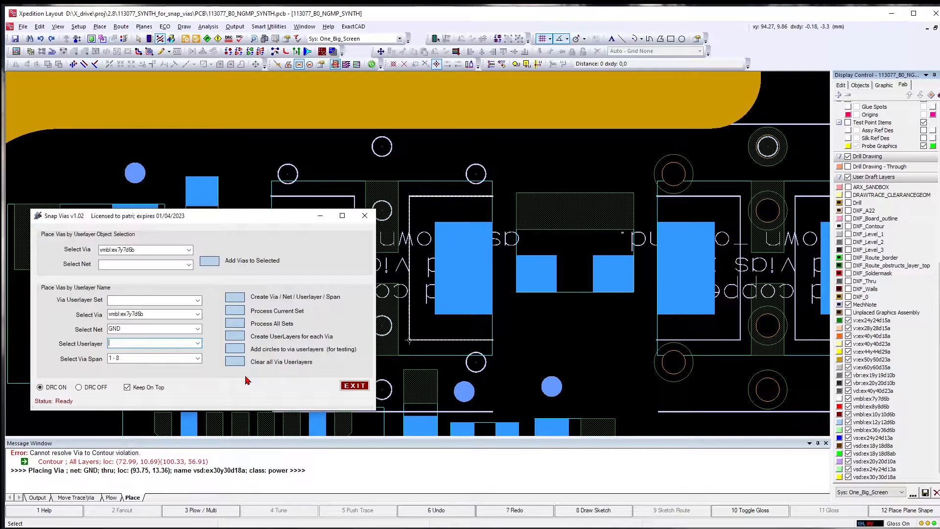
left_click(354, 386)
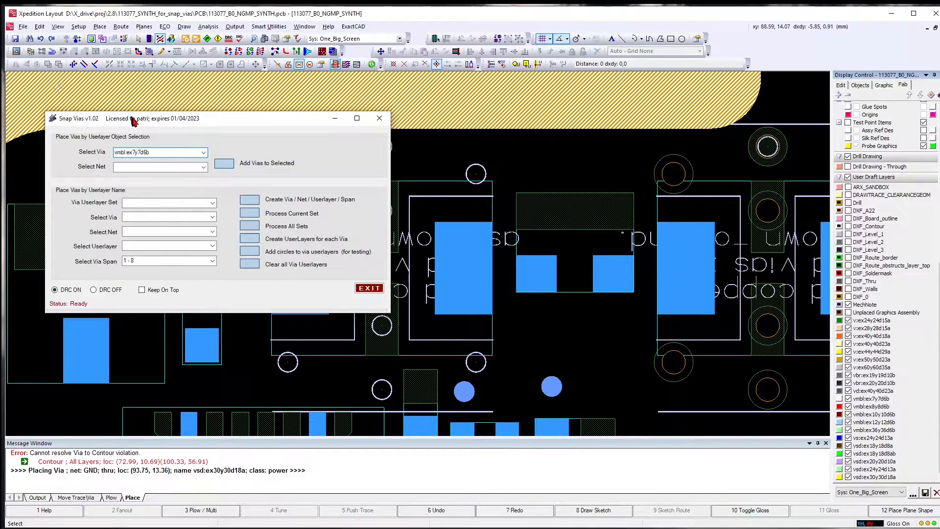
left_click_drag(133, 121, 160, 216)
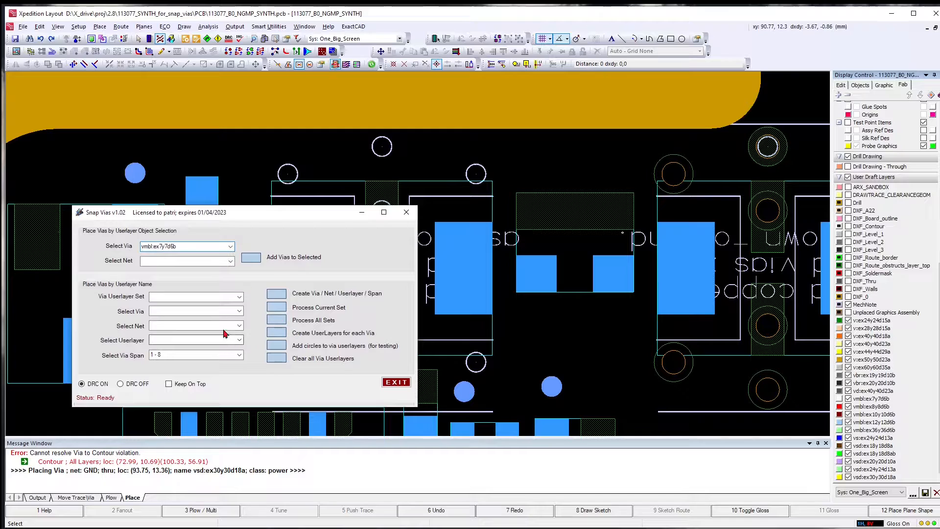
For placement by userlayer name, choose via vmbl:ex7y7d6b, net GND, userlayer vmbl:ex7y7d6b and via span 1 - 8
left_click(240, 312)
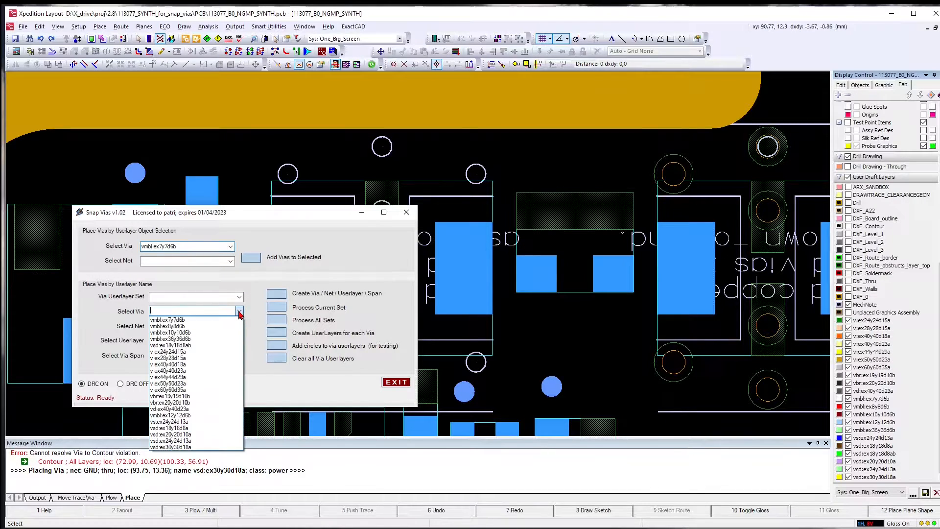
left_click(207, 320)
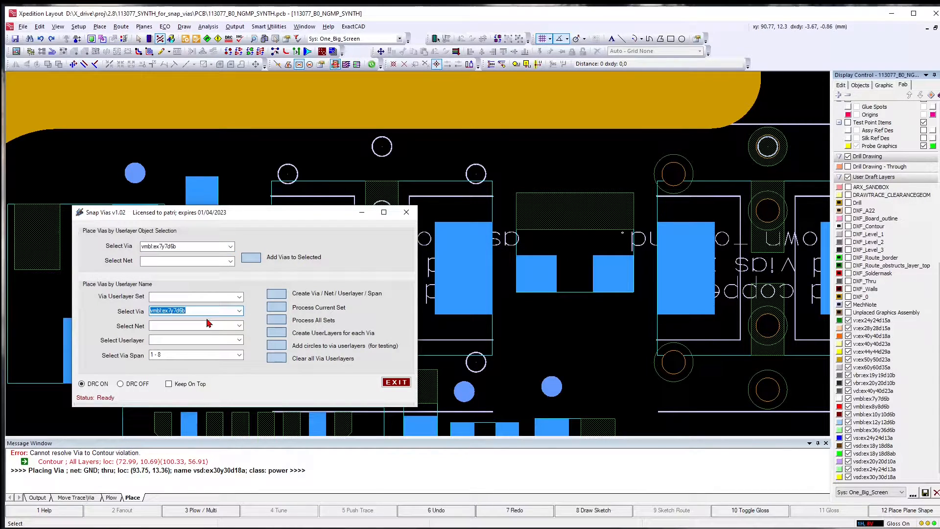
left_click(238, 326)
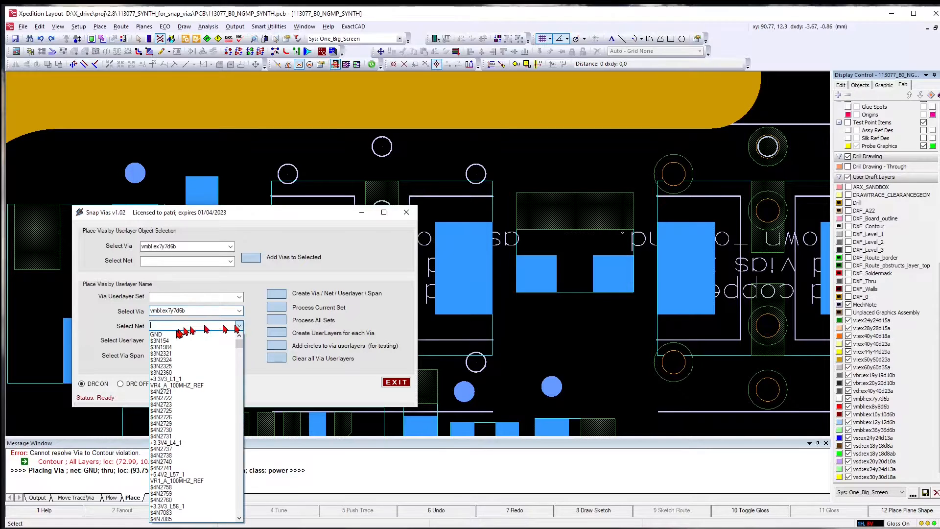
left_click(169, 334)
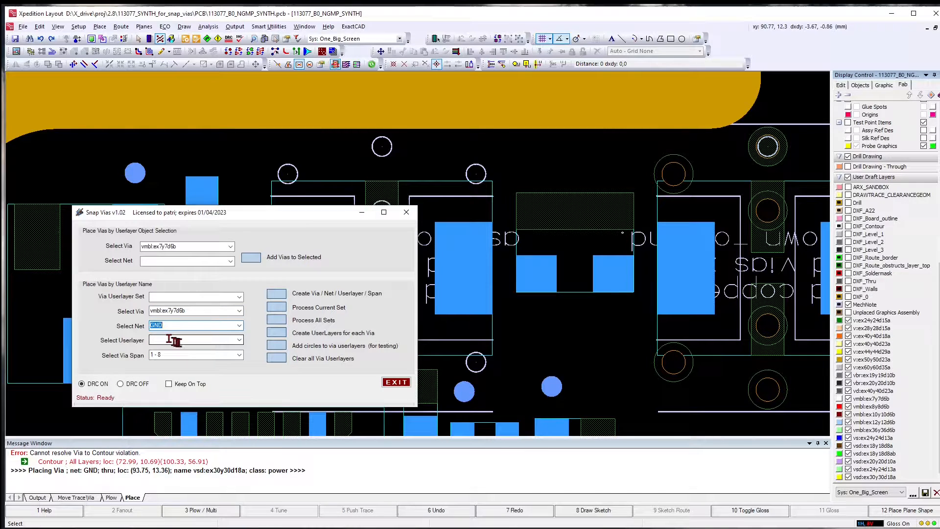
left_click(240, 341)
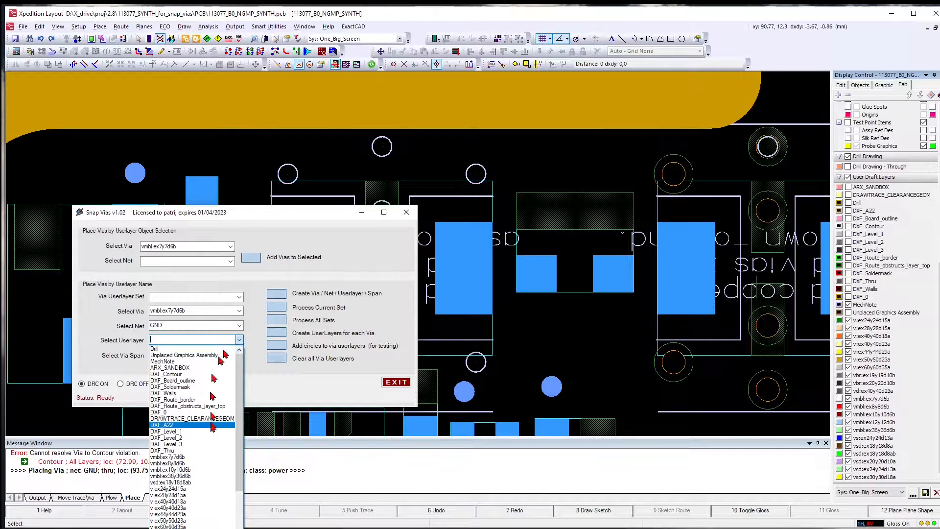
left_click(193, 457)
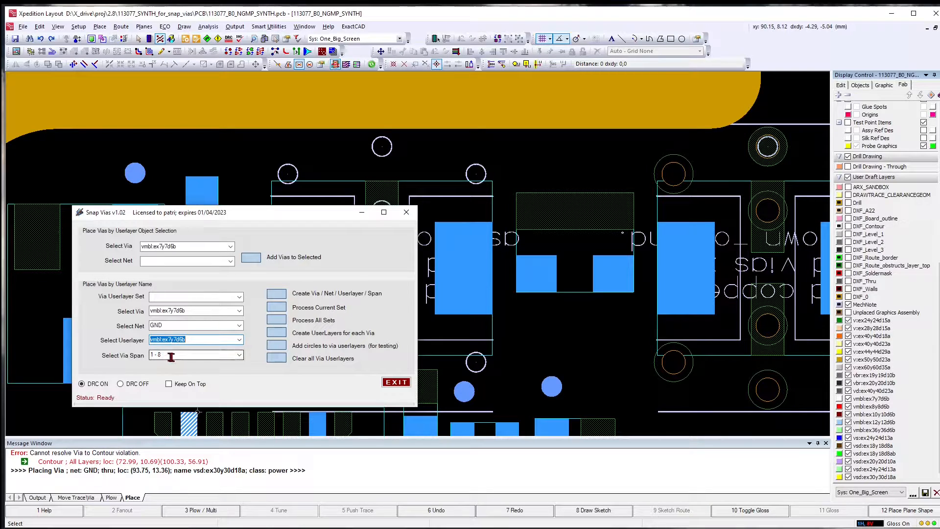
left_click(240, 355)
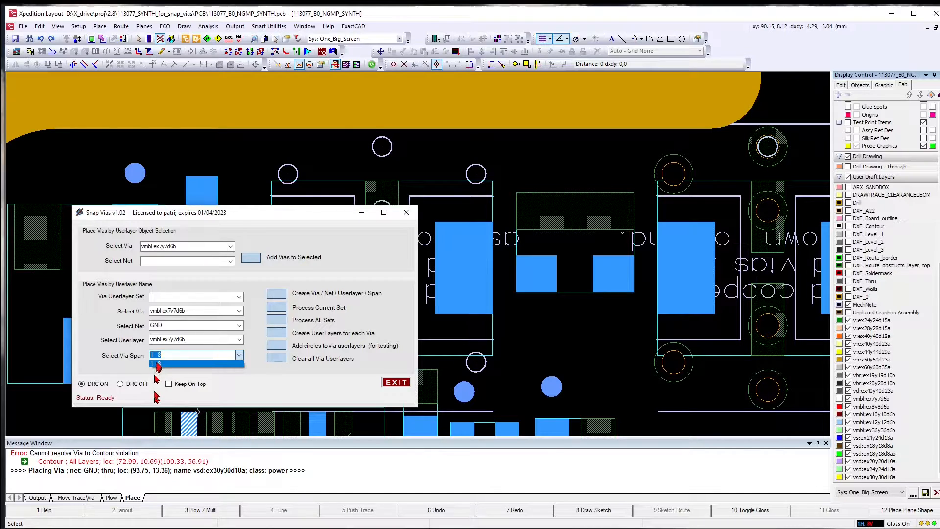
left_click(253, 361)
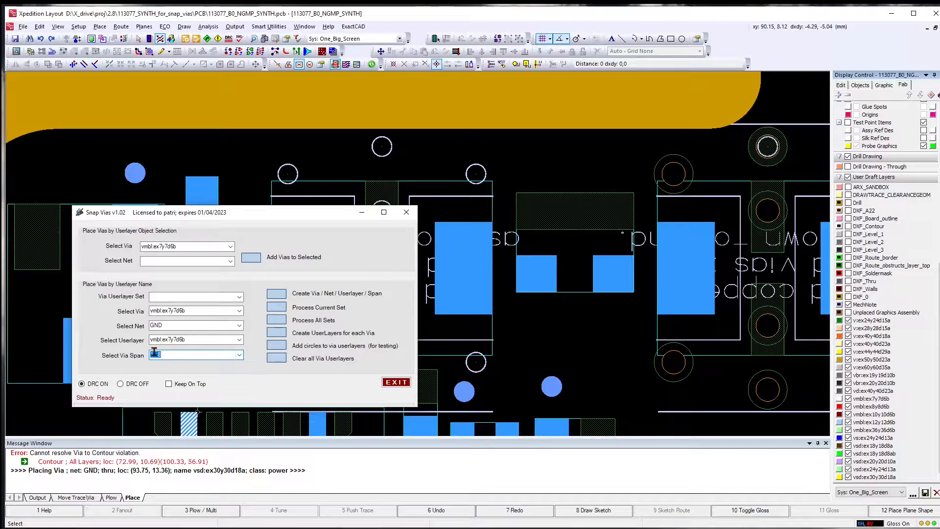
Name the via userlayer set vmbl:ex7y7d6b_GND_1-8 and create it from the chosen via, net, userlayer and span
left_click(188, 338)
key("ctrl+c")
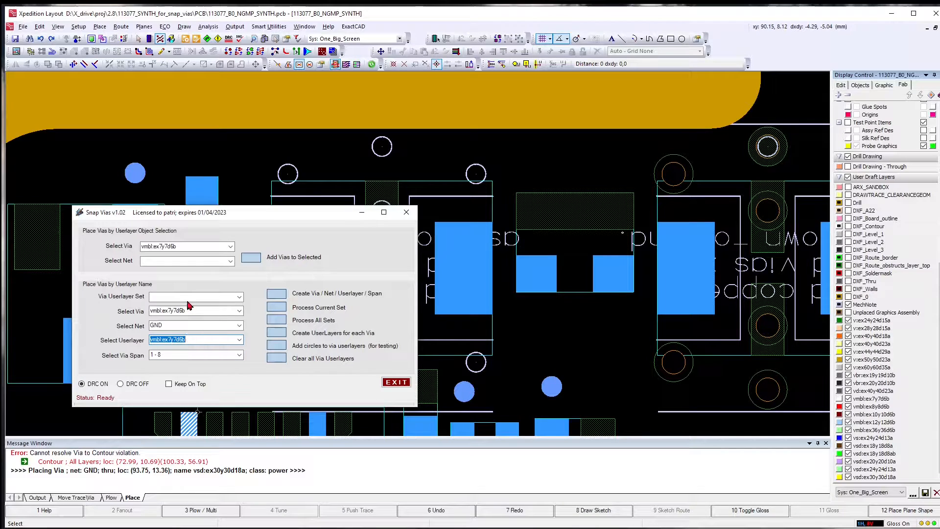
left_click(189, 298)
key("ctrl+v")
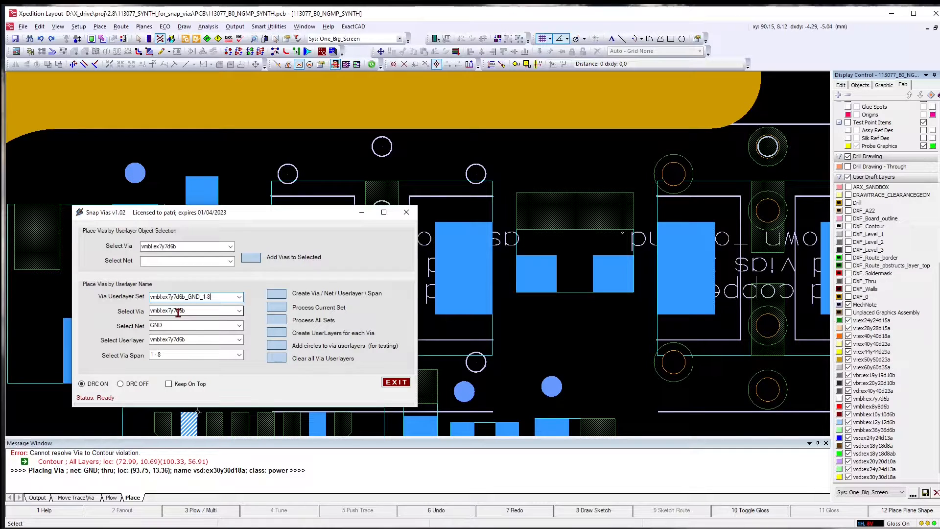
left_click(281, 295)
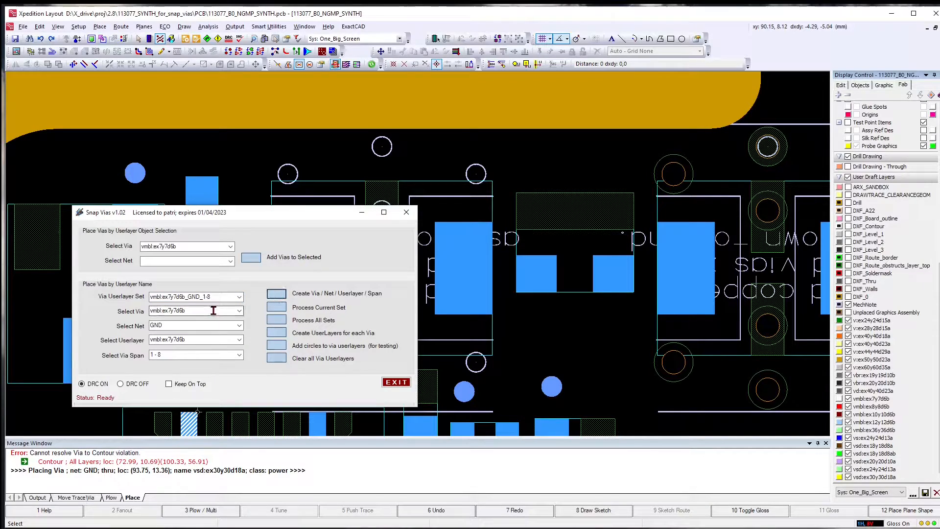
Change both the via and the userlayer to vmbl:ex8y8d6b for a second set
left_click(240, 311)
scroll(243, 313, "up", 3)
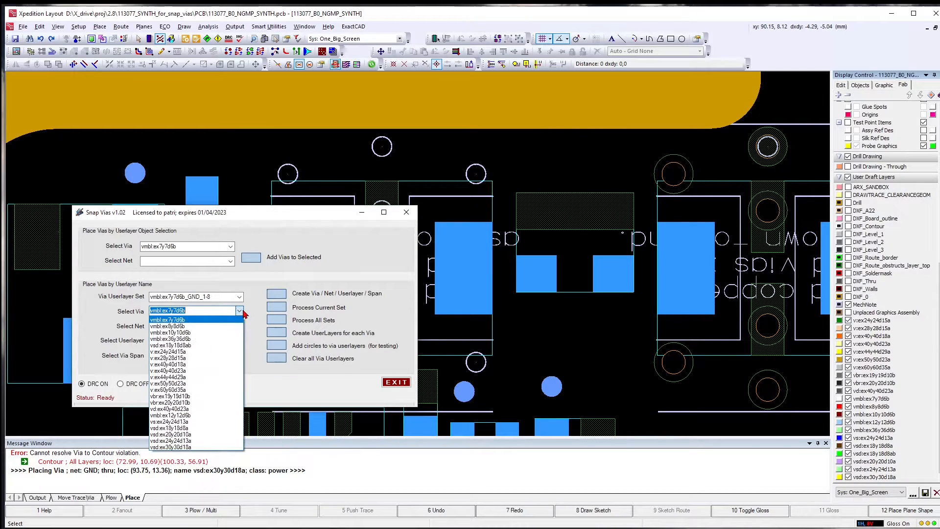
left_click(211, 328)
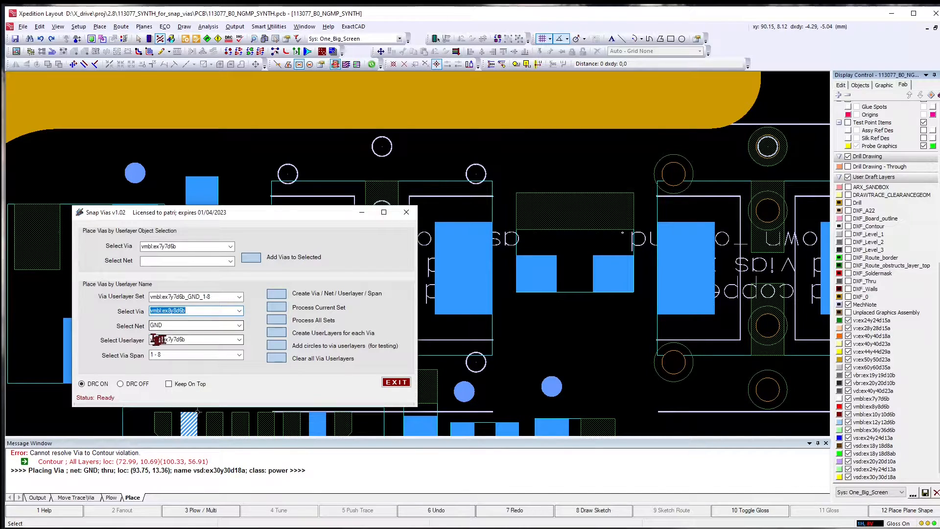
left_click(240, 339)
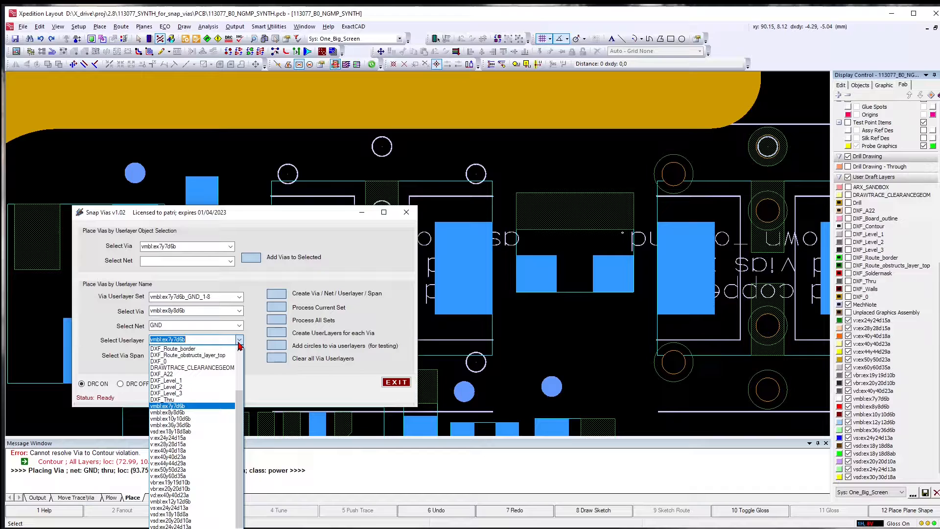
left_click(191, 413)
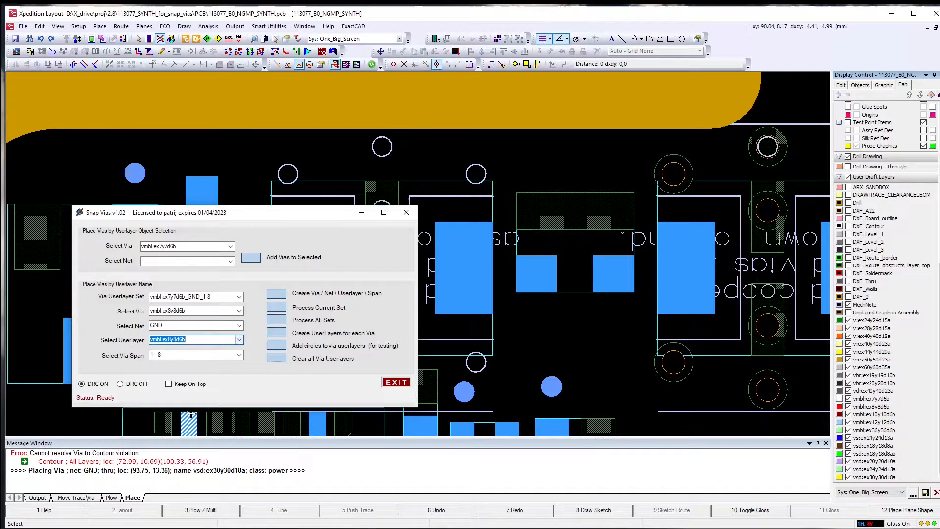
Name the second via userlayer set vmbl:ex8y8d6b_GND_1-8, reusing the via name, and create it
left_click(193, 311)
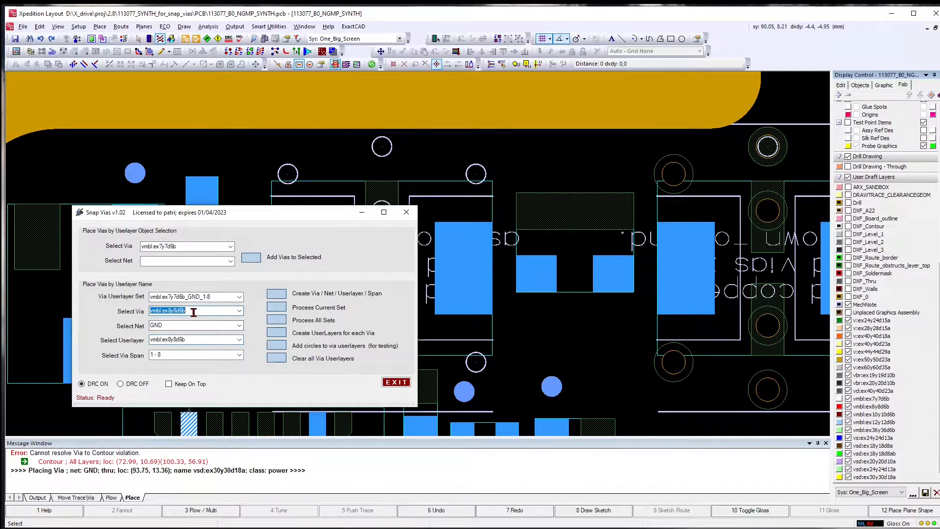
left_click(184, 297)
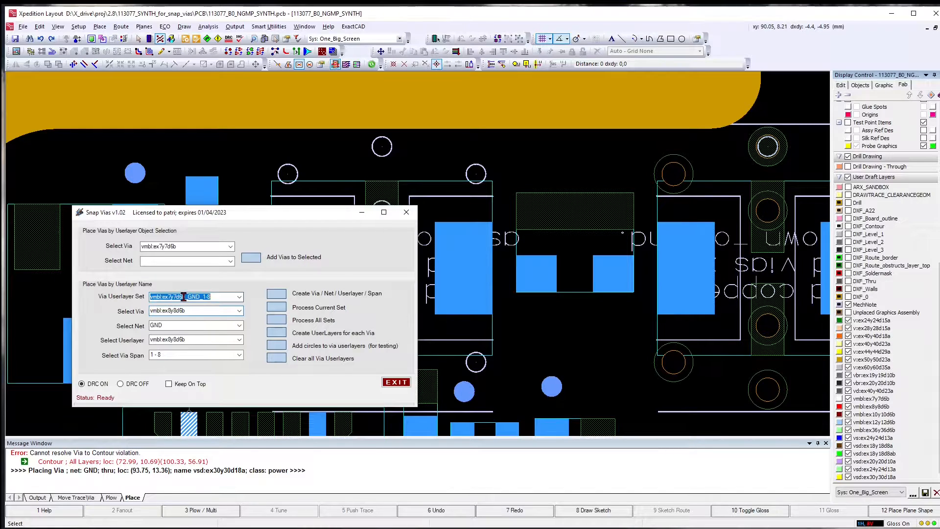
left_click_drag(185, 297, 127, 303)
key("ctrl+v")
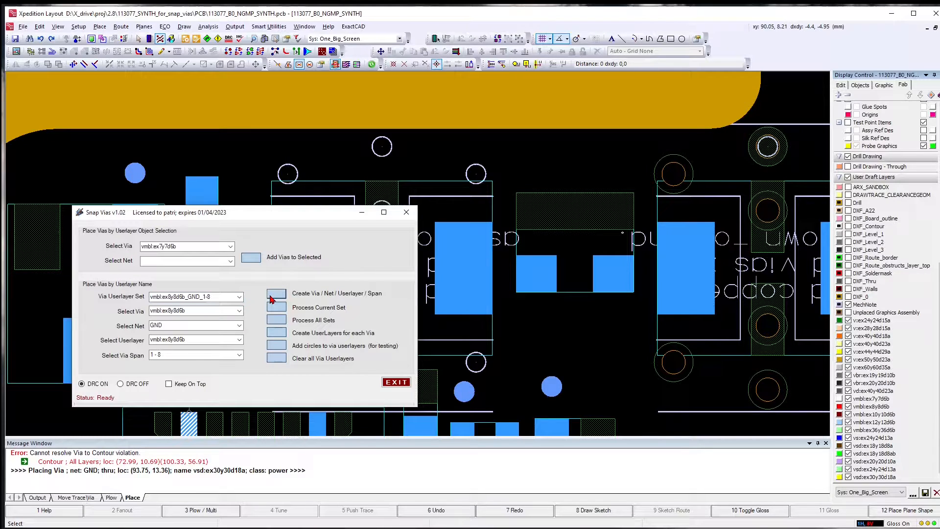
Load the stored via userlayer set vmbl:ex7y7d6b_GND_1-8
left_click(239, 296)
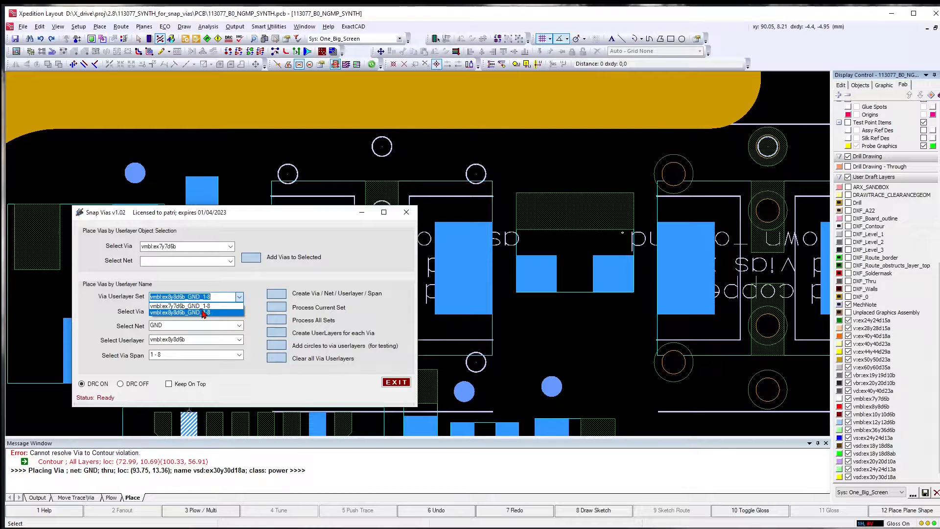
left_click(204, 306)
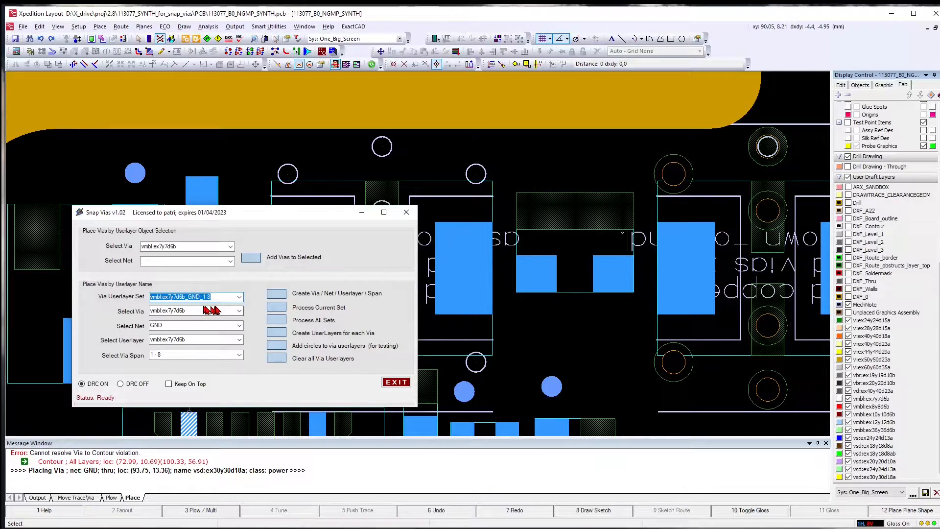
Load the stored via userlayer set vmbl:ex8y8d6b_GND_1-8, and exit the Snap Vias tool
left_click(239, 296)
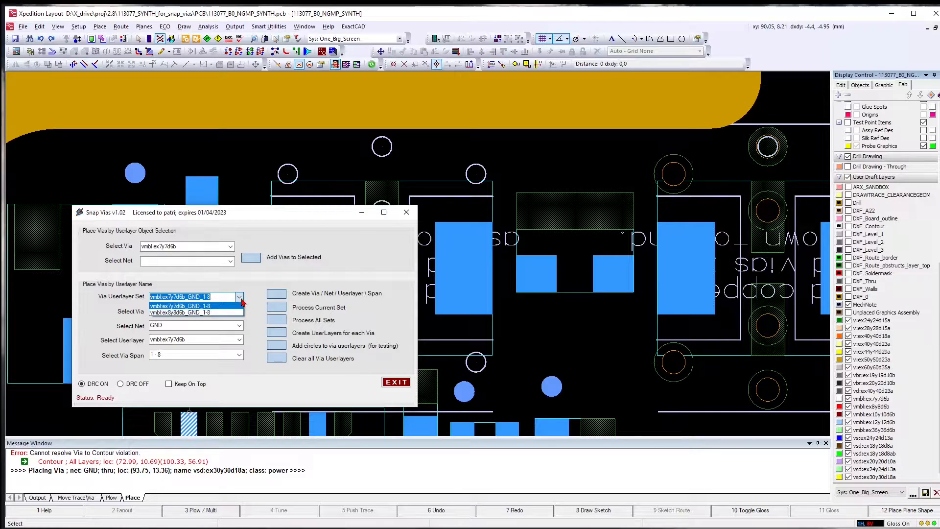
left_click(224, 312)
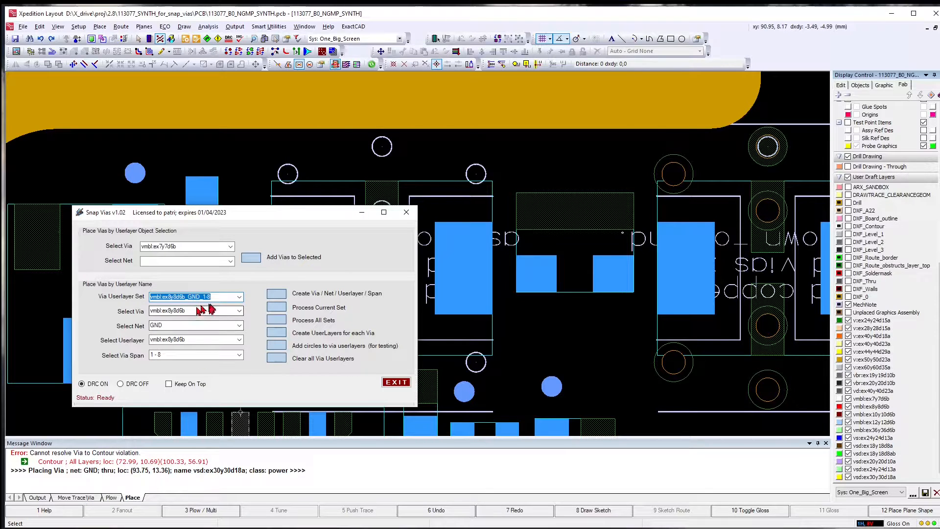
left_click(397, 384)
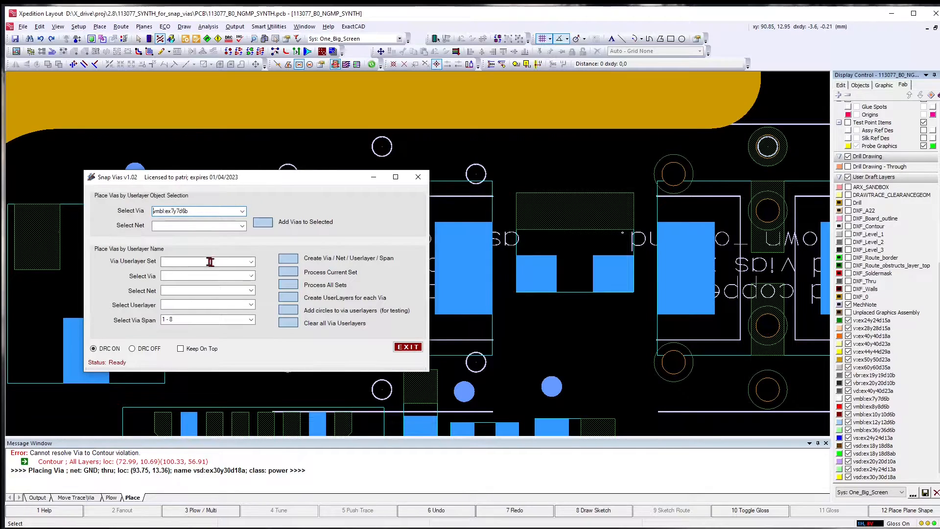
In the reopened Snap Vias tool, load the stored sets vmbl:ex7y7d6b_GND_1-8 and vmbl:ex8y8d6b_GND_1-8 one after the other
left_click(250, 262)
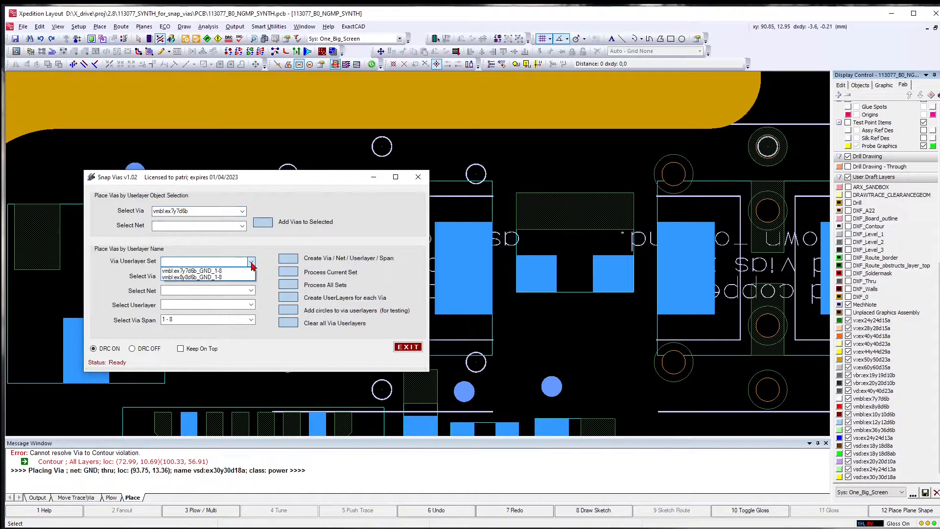
left_click(230, 267)
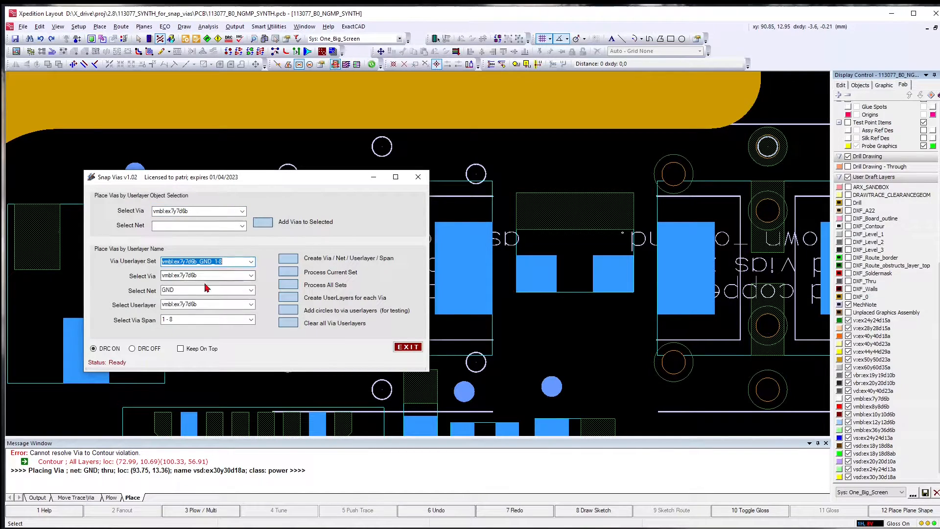
left_click(251, 262)
left_click(229, 275)
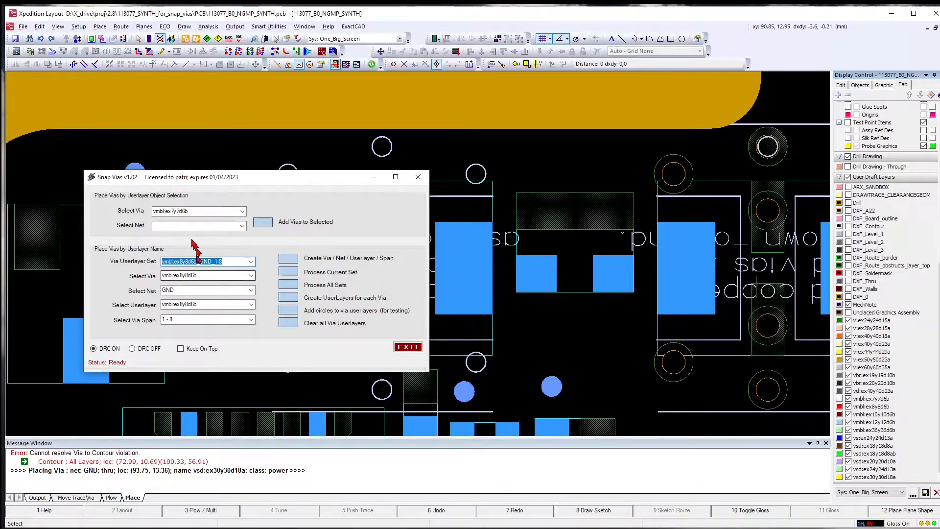
Keep the Snap Vias window on top of the layout and move it away from the upper part of the board
left_click(448, 265)
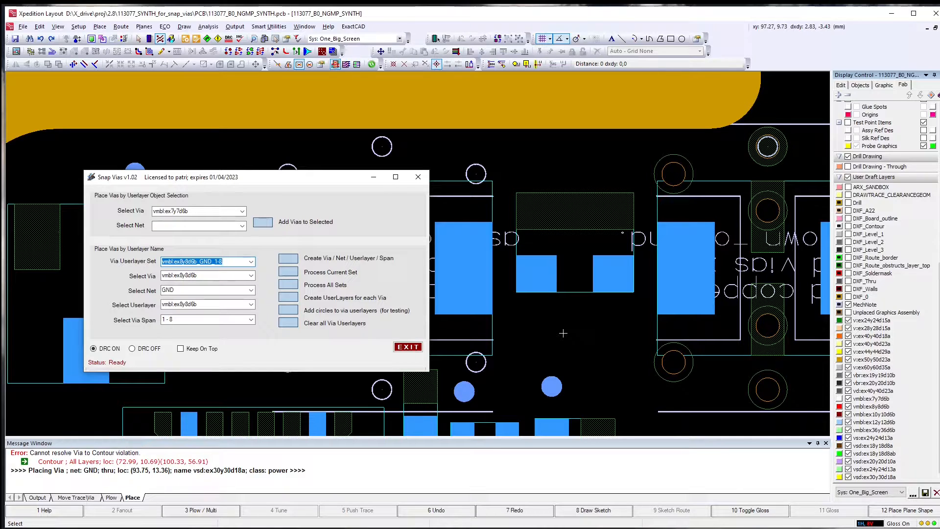
left_click(199, 349)
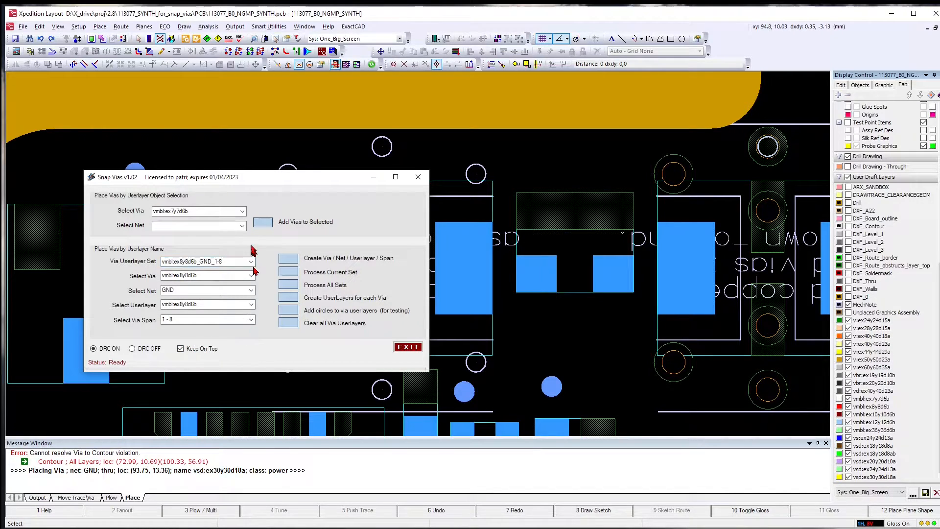
left_click_drag(267, 180, 216, 268)
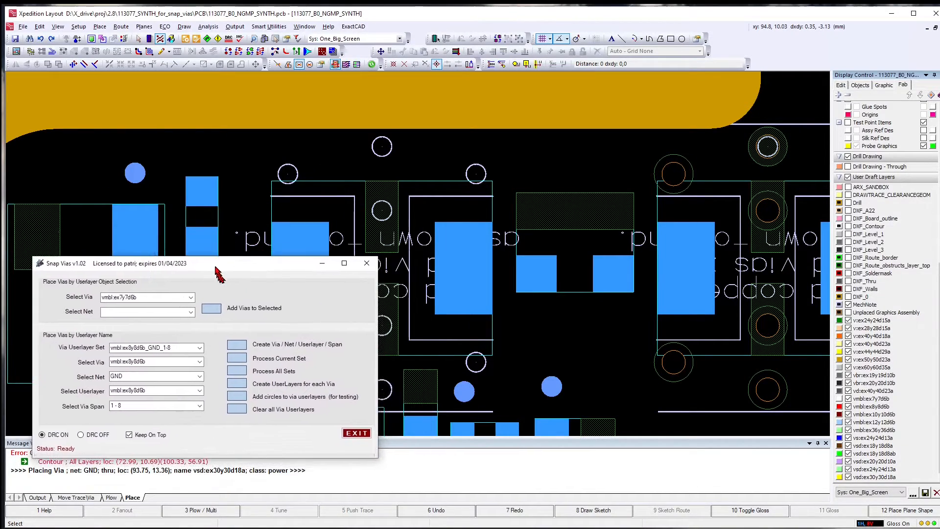
Add 100 test circles to each via userlayer, with the whole board and the empty area beside it in view
left_click(359, 204)
right_click_drag(568, 343, 377, 176)
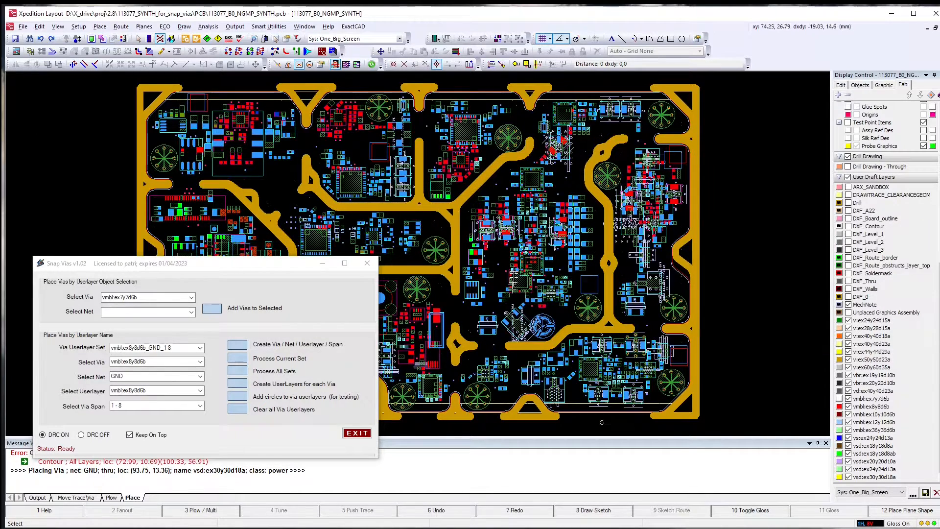
scroll(504, 267, "down", 3)
middle_click_drag(587, 249, 613, 263)
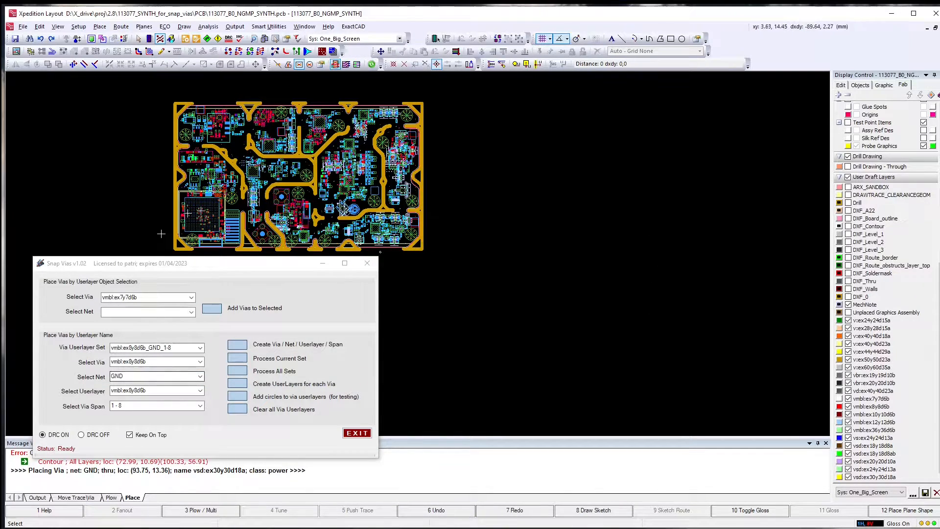
left_click(234, 400)
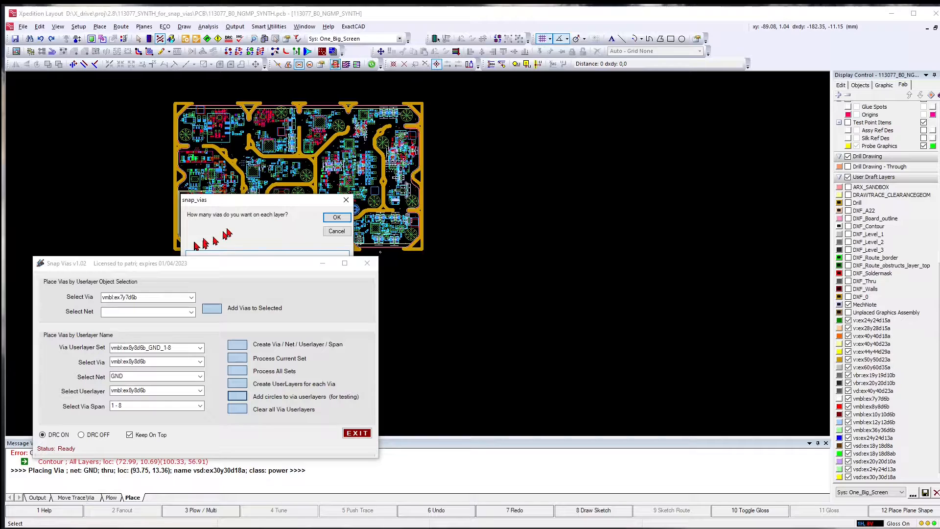
left_click_drag(246, 204, 264, 179)
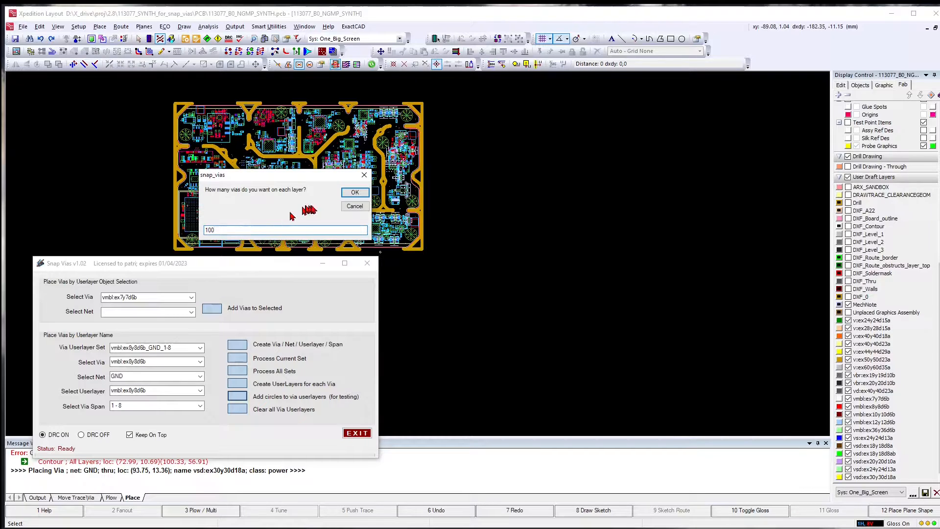
left_click(354, 192)
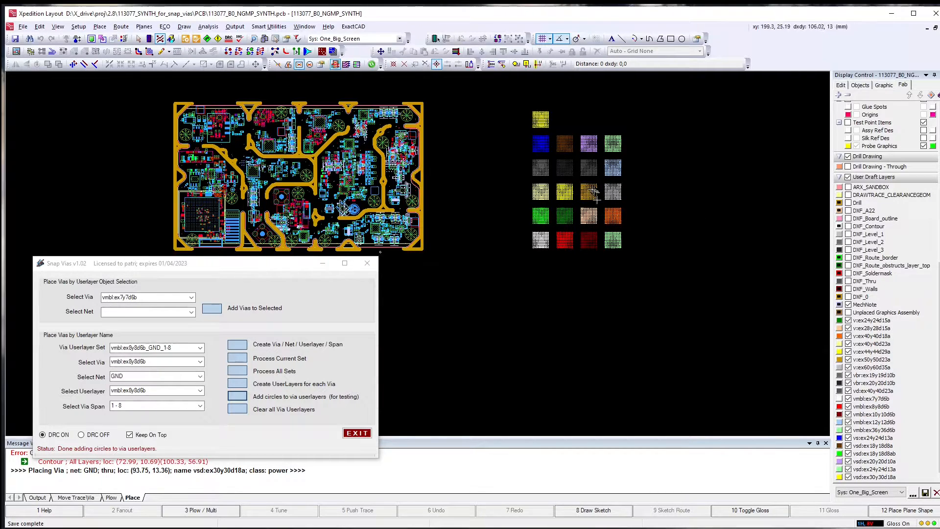
Keep vmbl:ex8y8d6b_GND_1-8 as the current set and place vias by processing all stored via userlayer sets
scroll(588, 208, "up", 3)
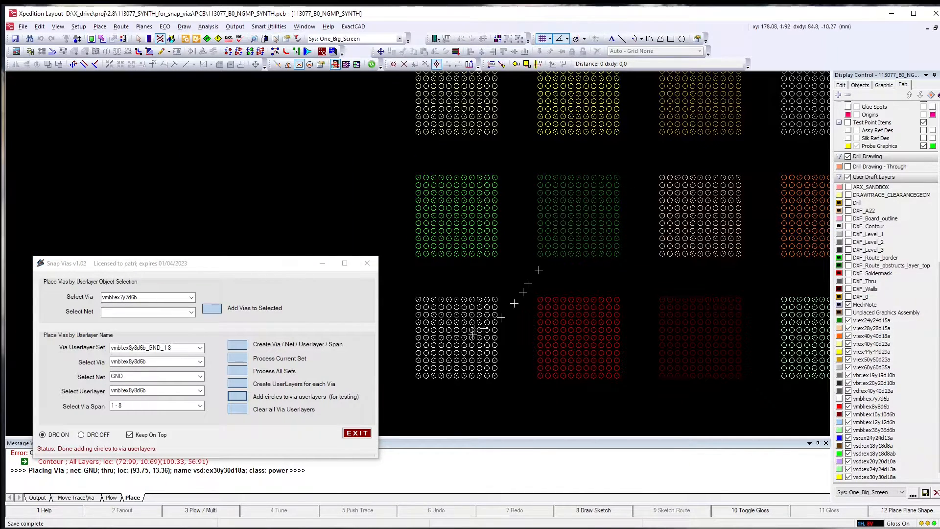
scroll(448, 343, "up", 4)
scroll(597, 184, "down", 2)
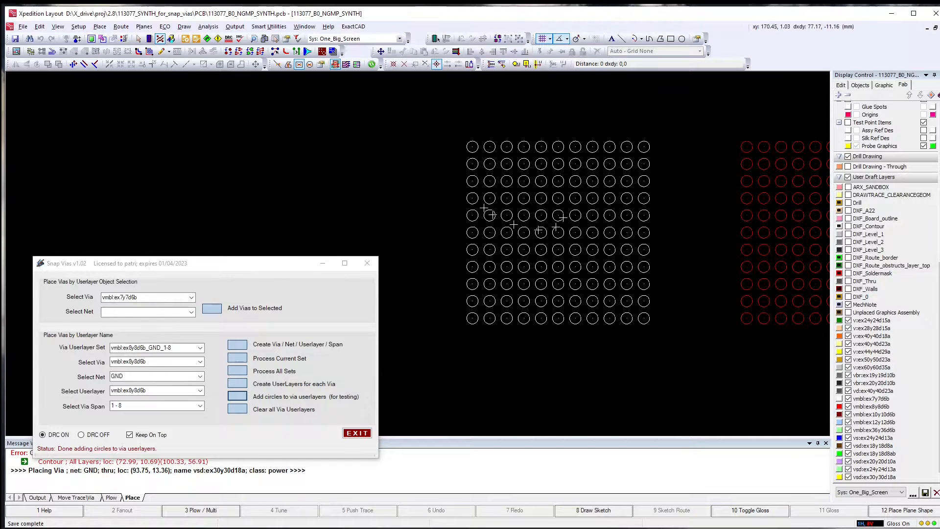
scroll(554, 199, "up", 2)
scroll(519, 200, "down", 3)
scroll(570, 195, "down", 1)
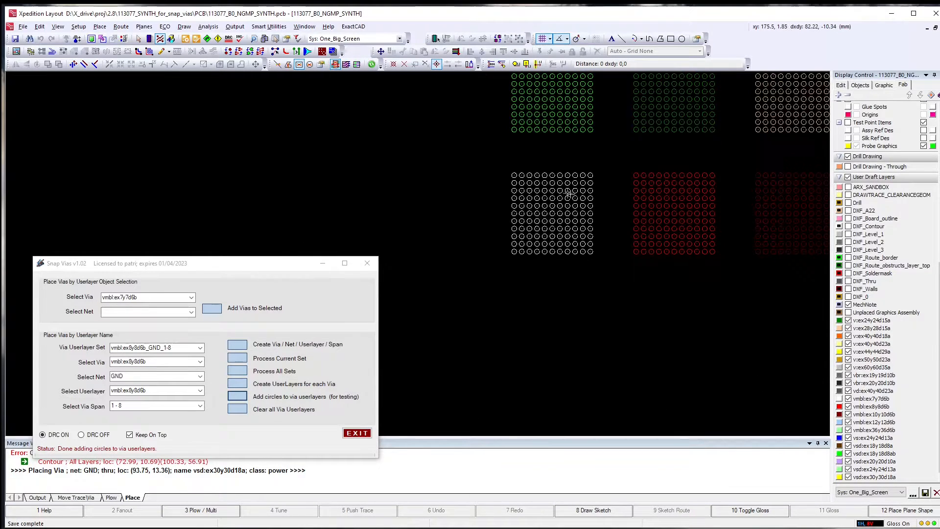
left_click(200, 348)
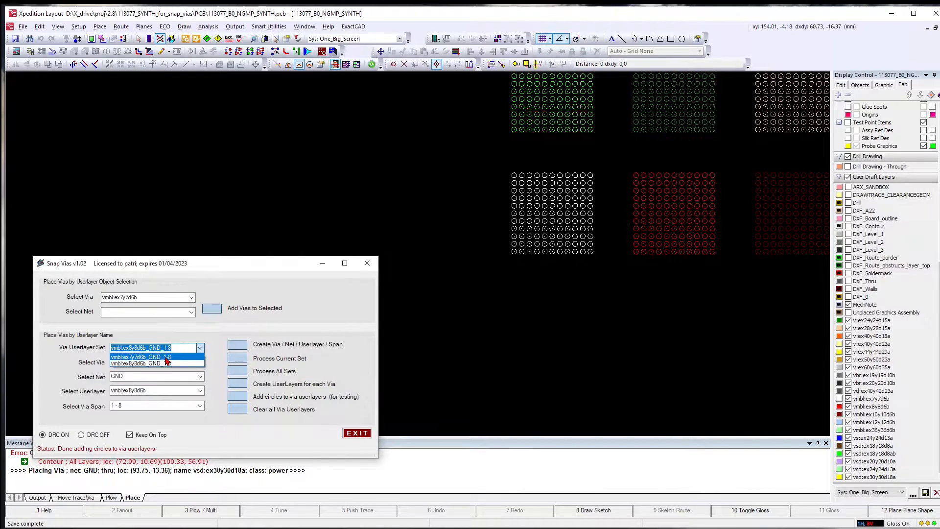
left_click(204, 336)
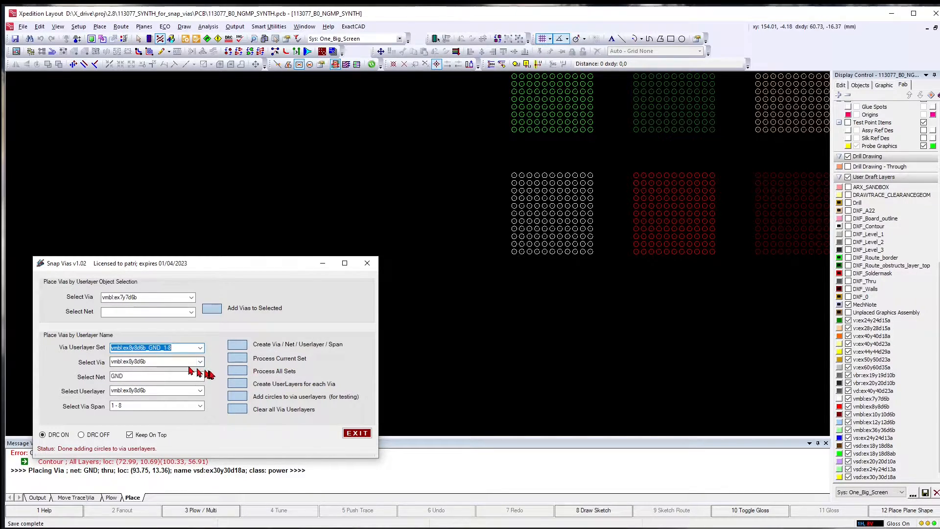
left_click(233, 377)
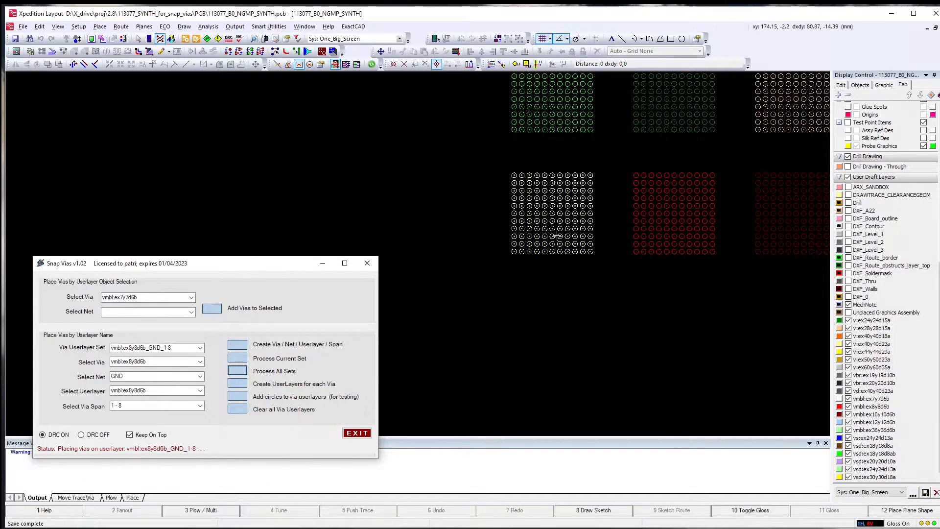
Examine how the vias sit inside the white and red test circles of the two processed userlayers
scroll(558, 236, "up", 2)
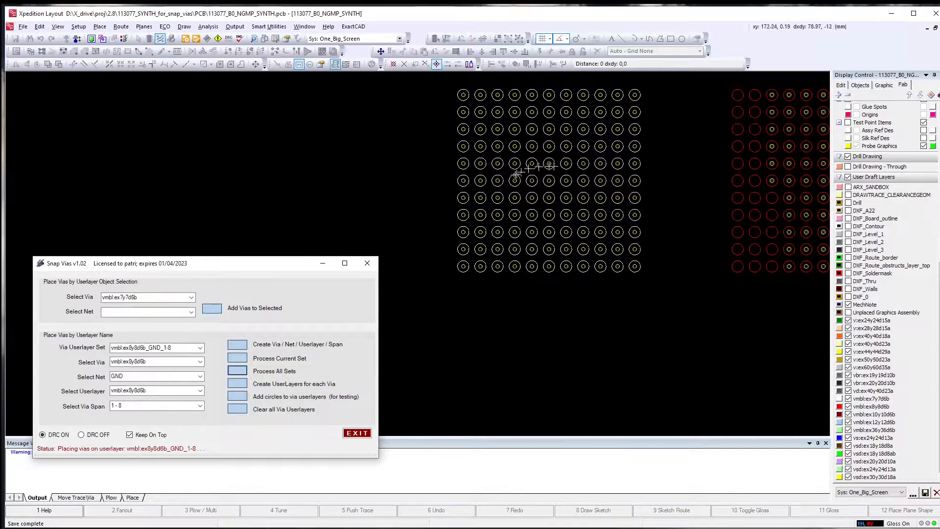
scroll(518, 172, "down", 1)
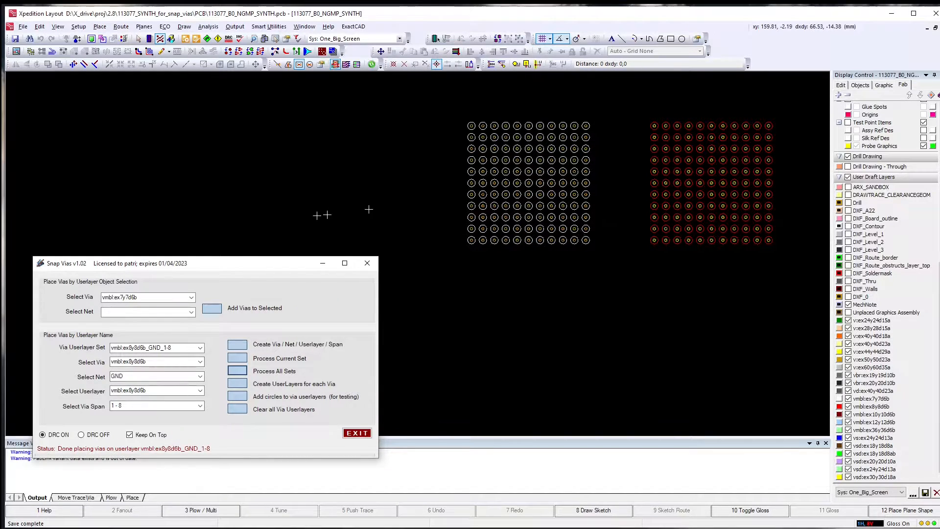
scroll(529, 218, "up", 3)
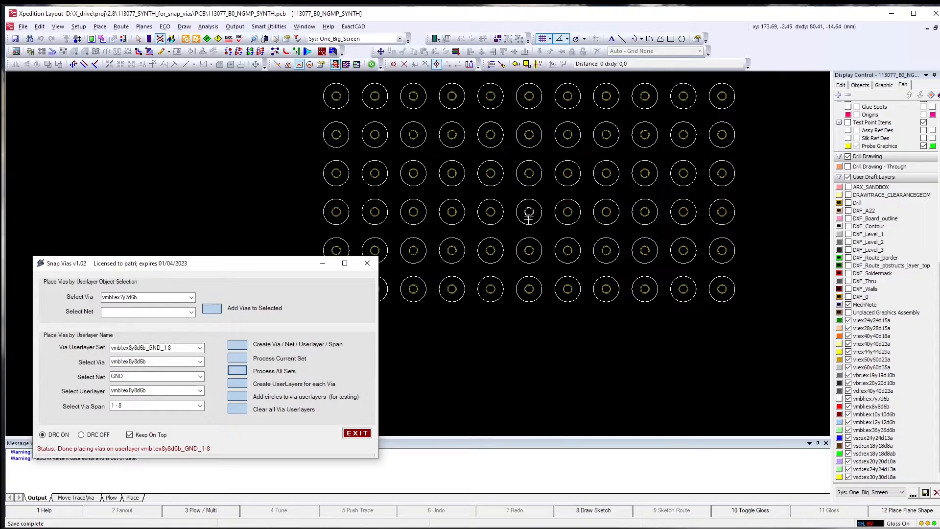
scroll(529, 218, "down", 3)
scroll(627, 209, "up", 5)
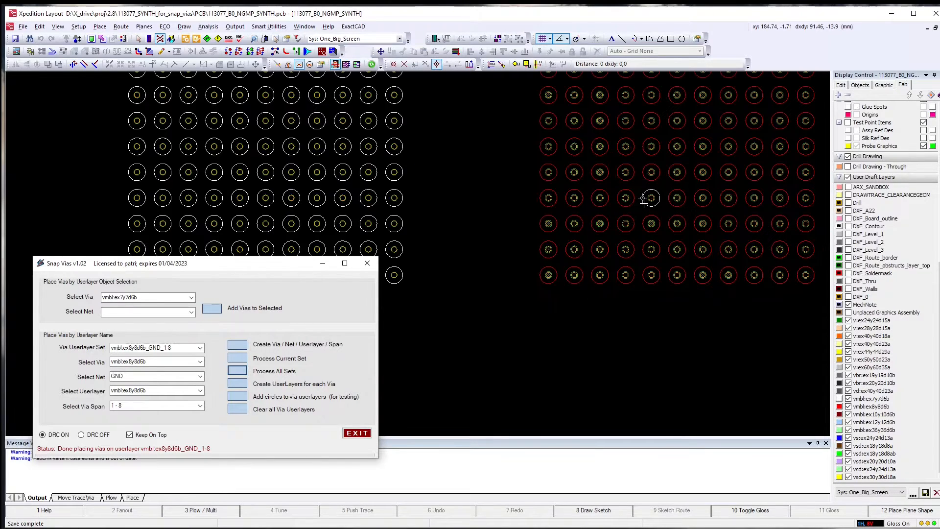
scroll(506, 210, "down", 6)
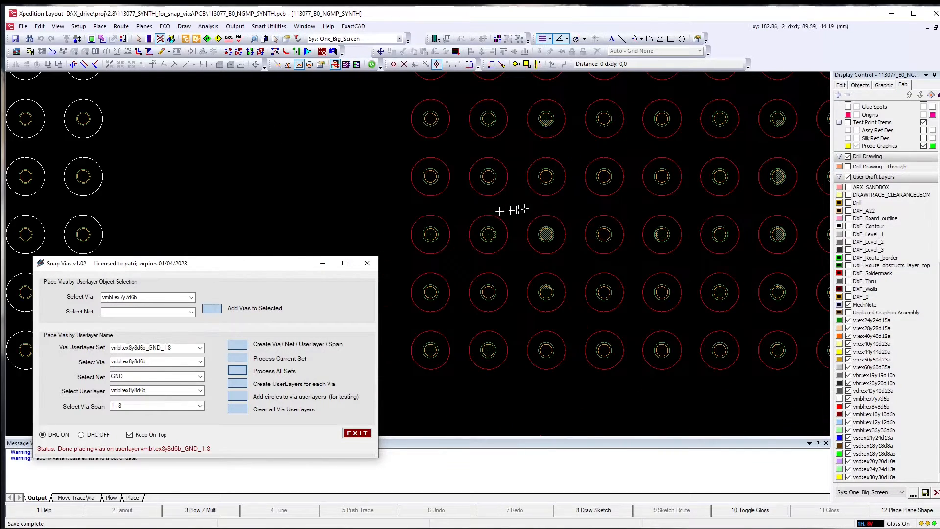
scroll(537, 208, "down", 1)
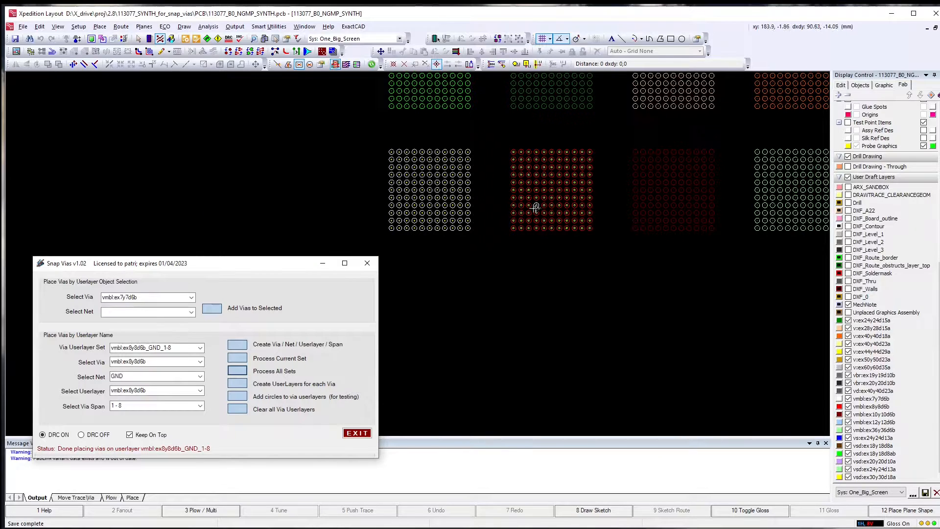
scroll(443, 235, "up", 4)
scroll(447, 196, "up", 2)
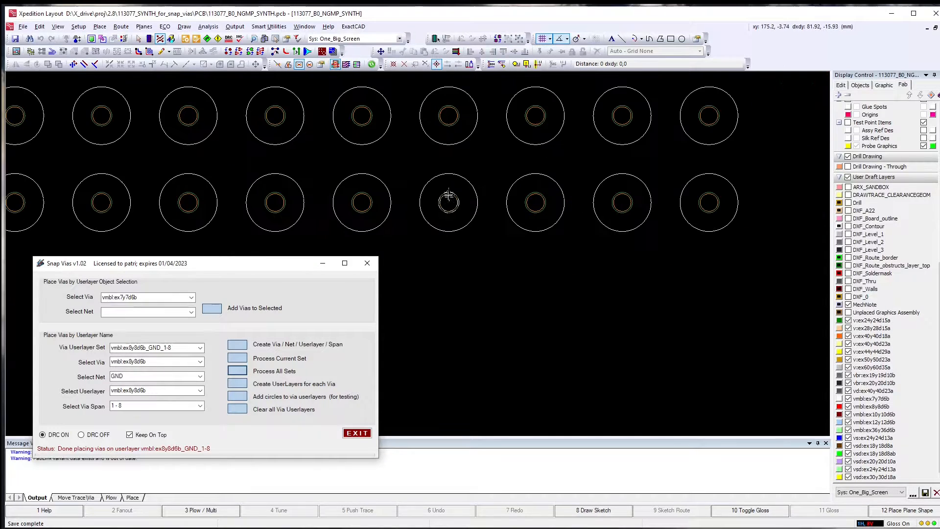
scroll(446, 199, "up", 3)
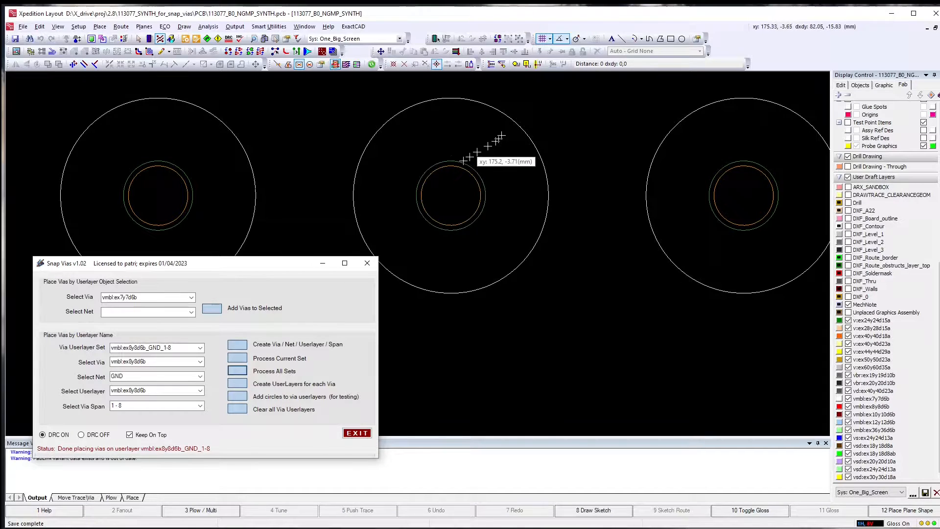
Open the padstack properties of a via in the white circle grid and check its padstack name and span
left_click(543, 109)
left_click(432, 198)
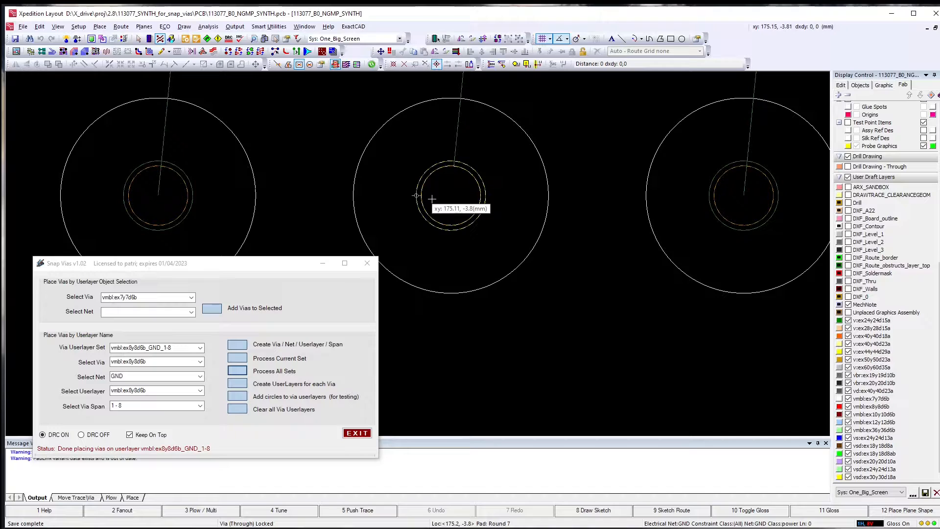
right_click(432, 198)
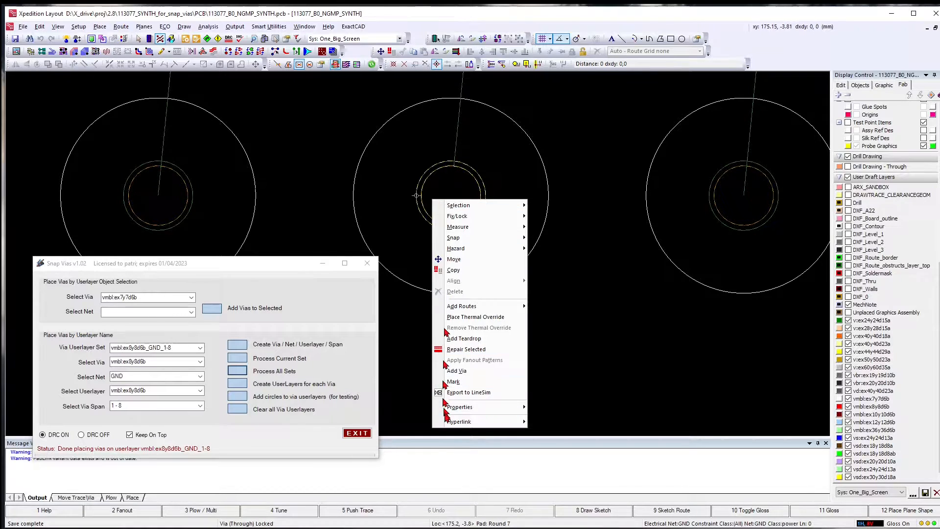
mouse_move(500, 412)
left_click(554, 417)
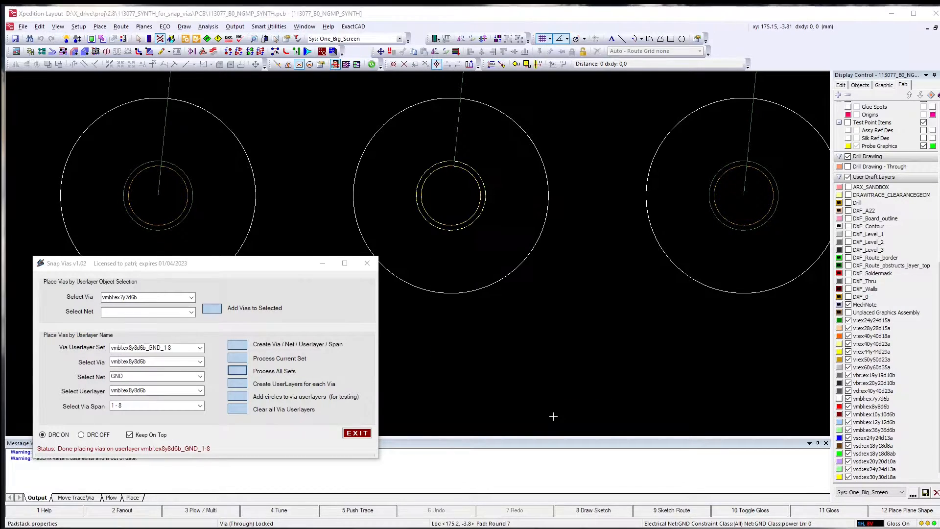
left_click_drag(66, 29, 412, 193)
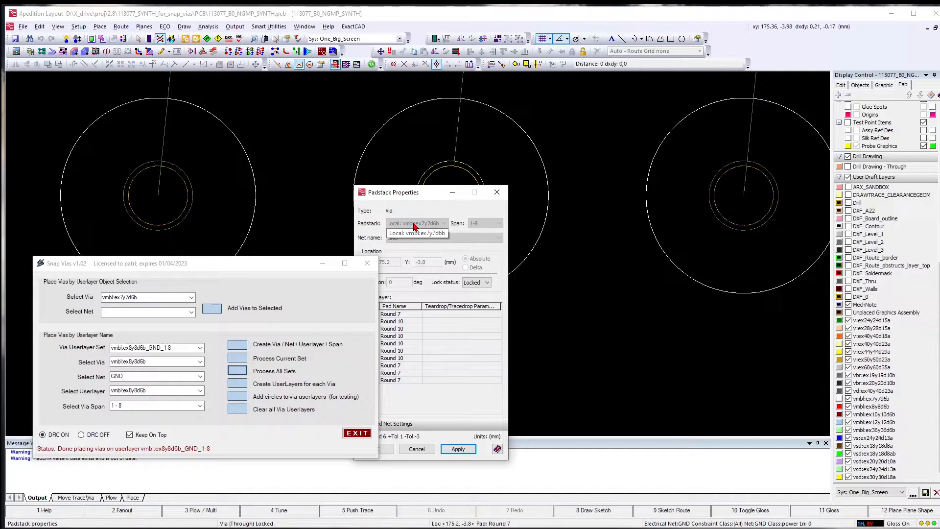
Load the set vmbl:ex7y7d6b_GND_1-8 and select the white circle around the via to check its userlayer
left_click(200, 348)
left_click(141, 357)
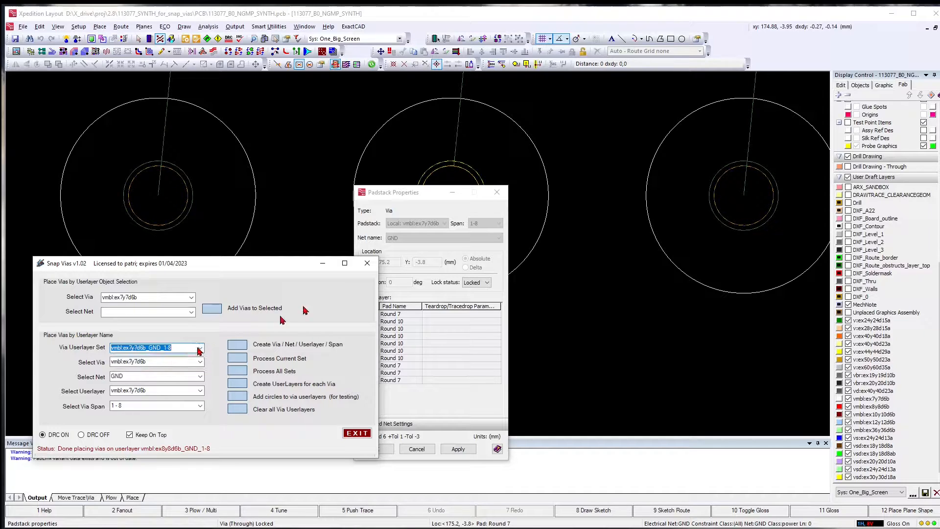
left_click(541, 222)
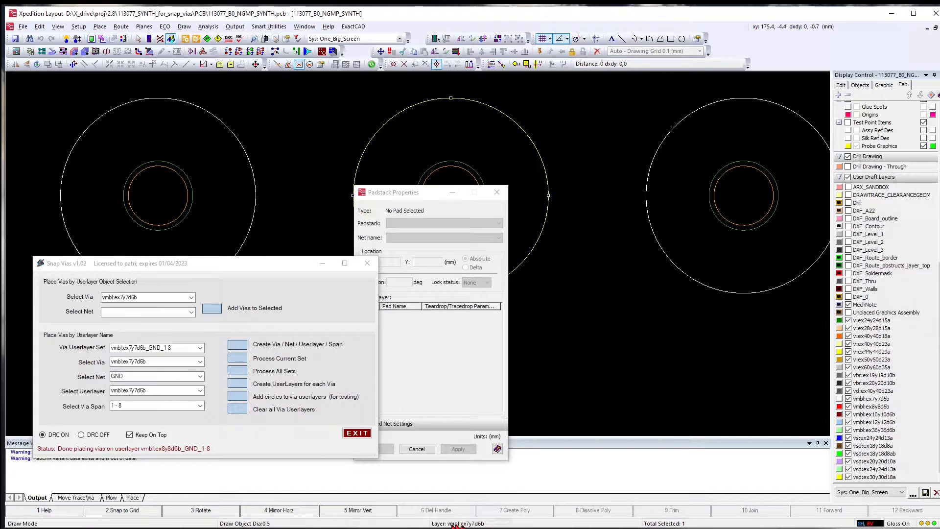
left_click(597, 117)
scroll(520, 167, "down", 4)
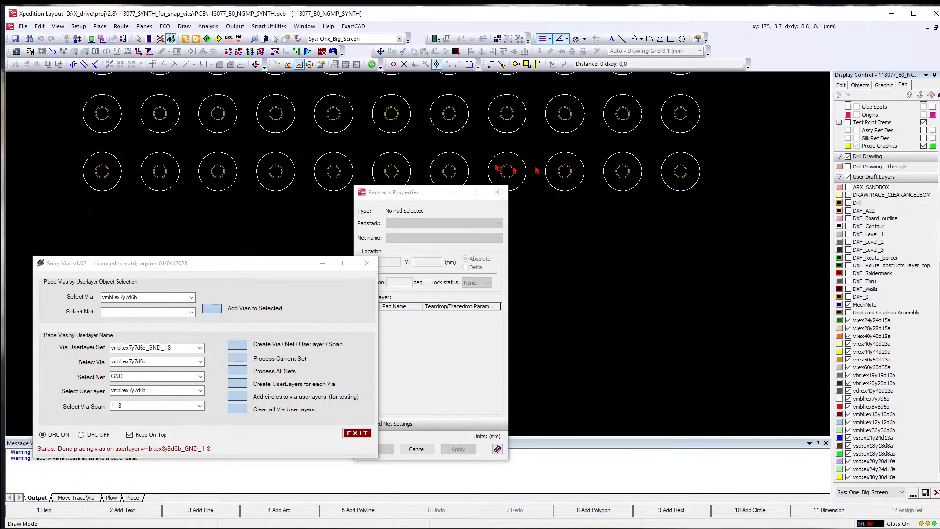
Check the padstack and span of a via in the red circle grid, and check the surrounding red circle's userlayer
scroll(536, 170, "down", 2)
scroll(636, 153, "up", 4)
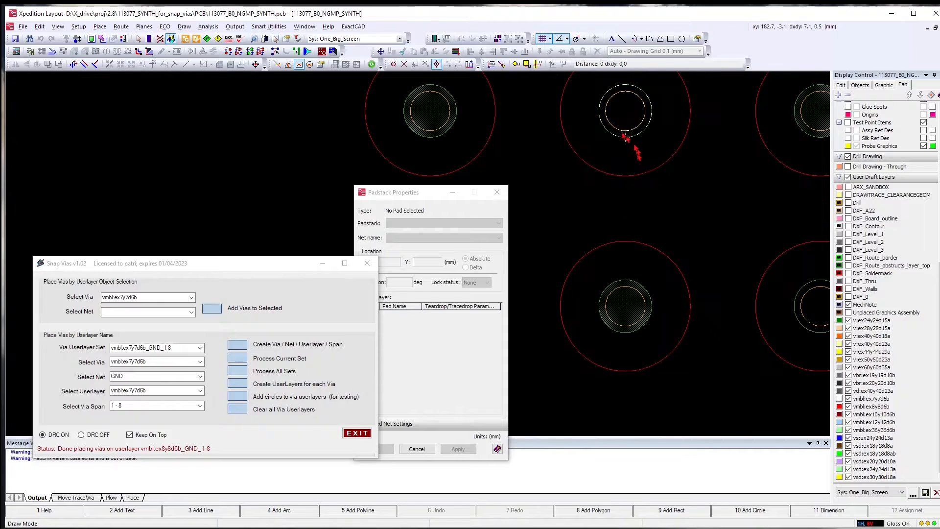
left_click(626, 113)
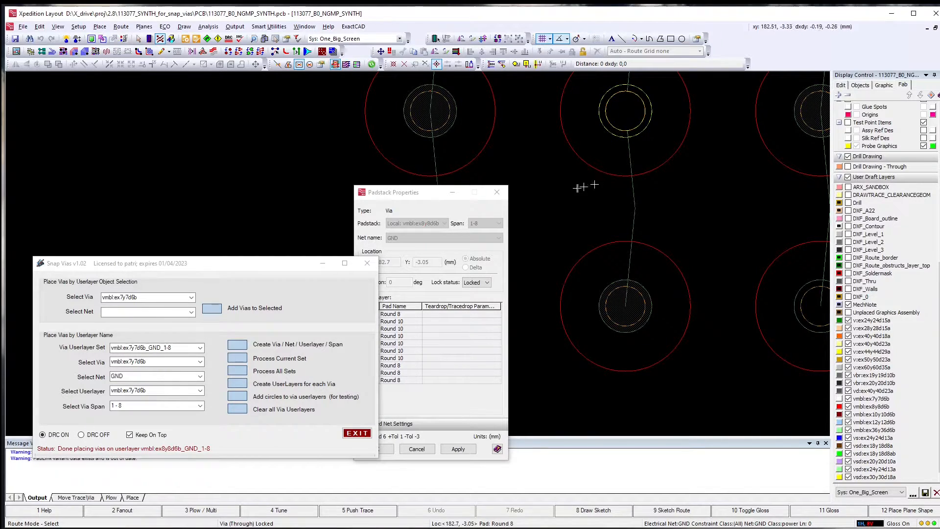
left_click(580, 187)
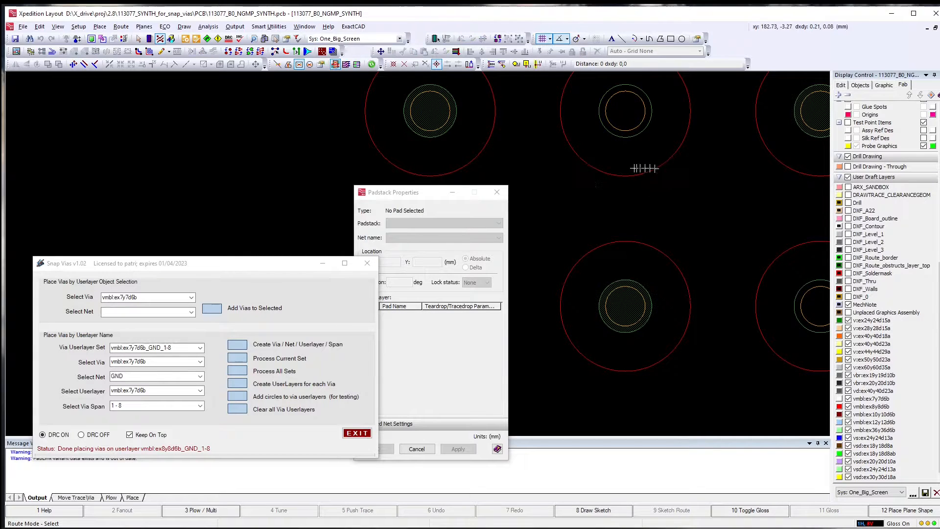
left_click(634, 167)
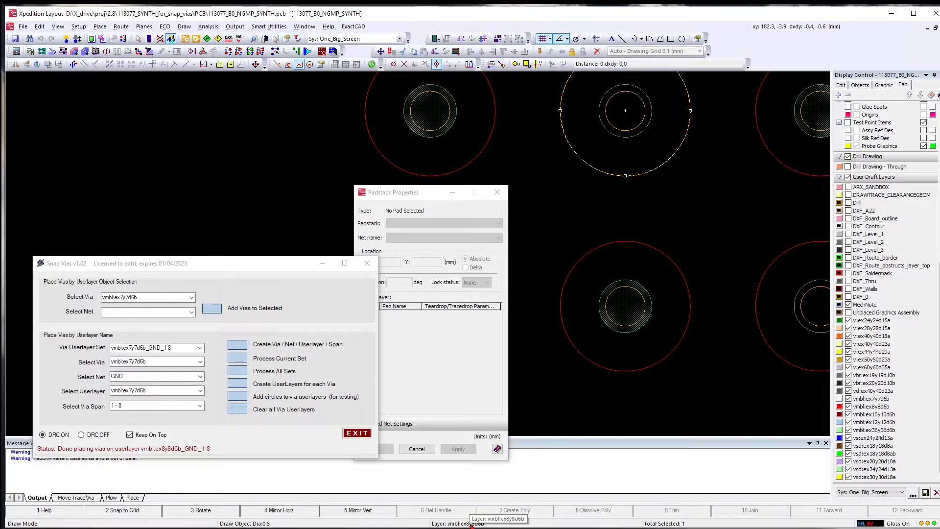
left_click(564, 232)
Close the Padstack Properties window
scroll(593, 206, "down", 4)
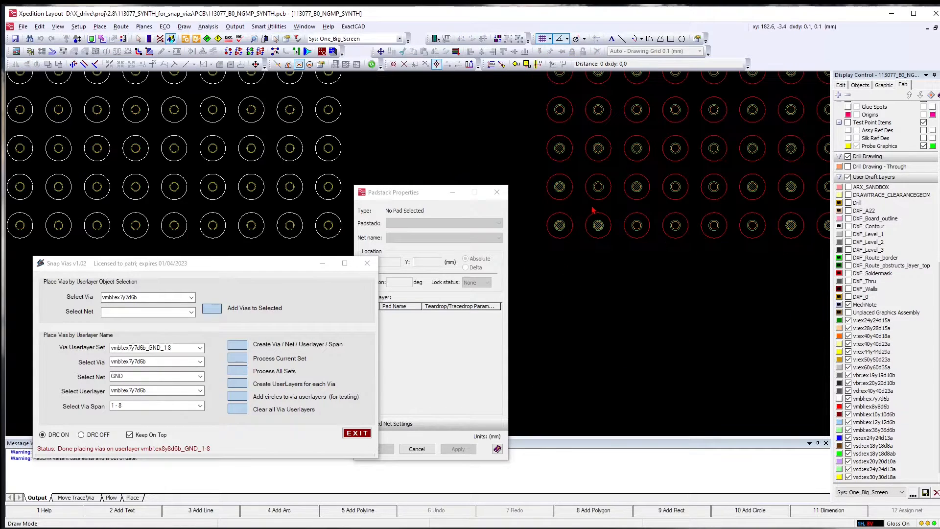
scroll(592, 210, "down", 3)
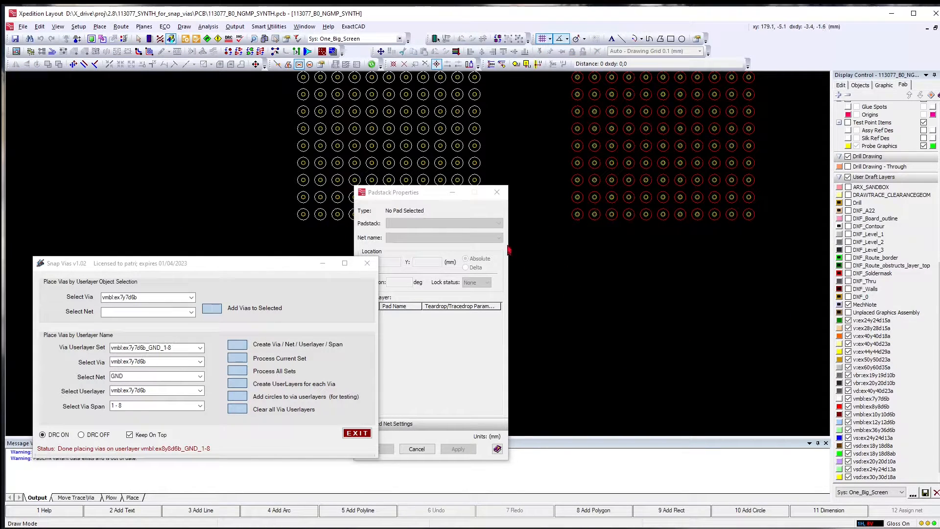
left_click(498, 192)
scroll(531, 241, "down", 3)
scroll(531, 241, "down", 2)
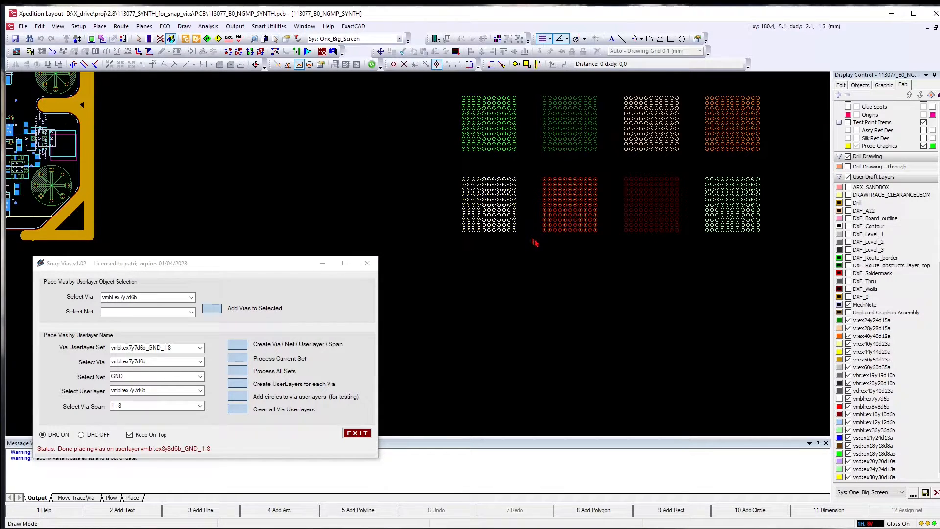
scroll(533, 242, "down", 3)
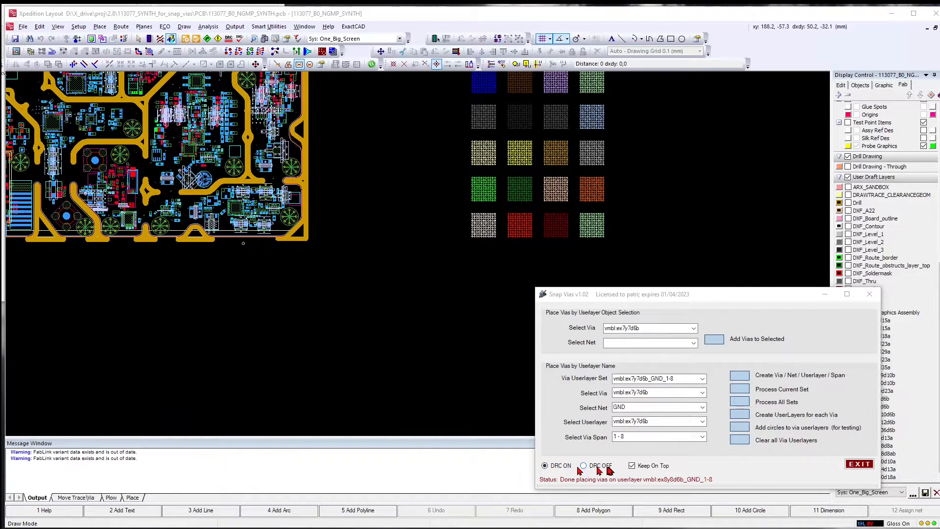
Delete all placed vias from the white and red test circle grids
scroll(508, 230, "up", 5)
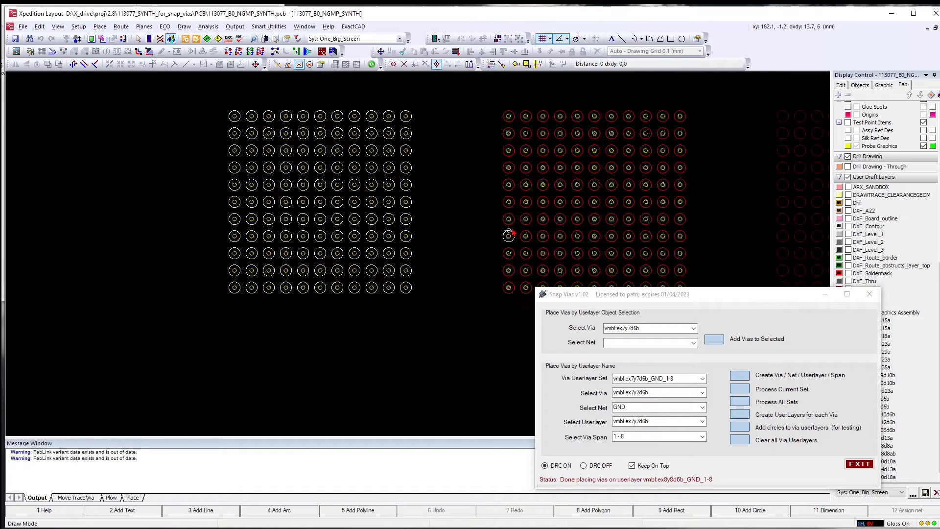
scroll(325, 204, "down", 1)
middle_click(477, 225)
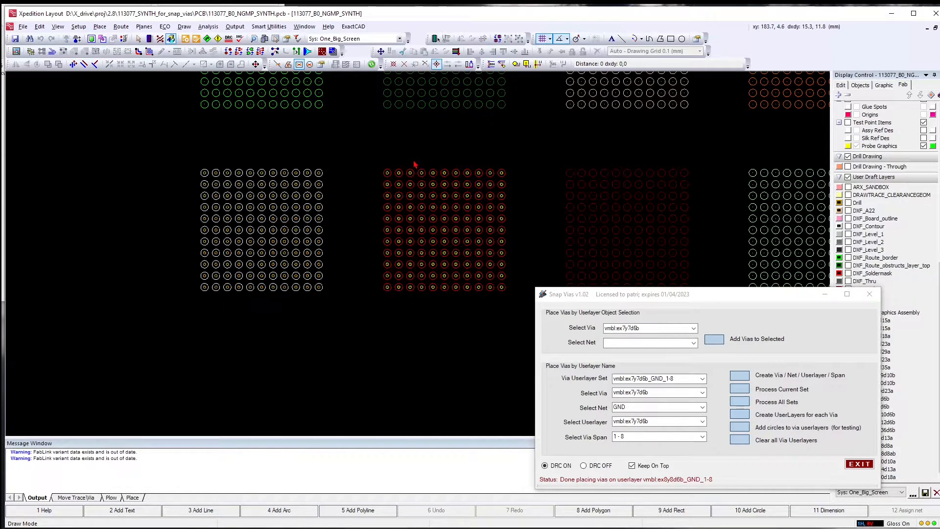
left_click_drag(511, 150, 206, 292)
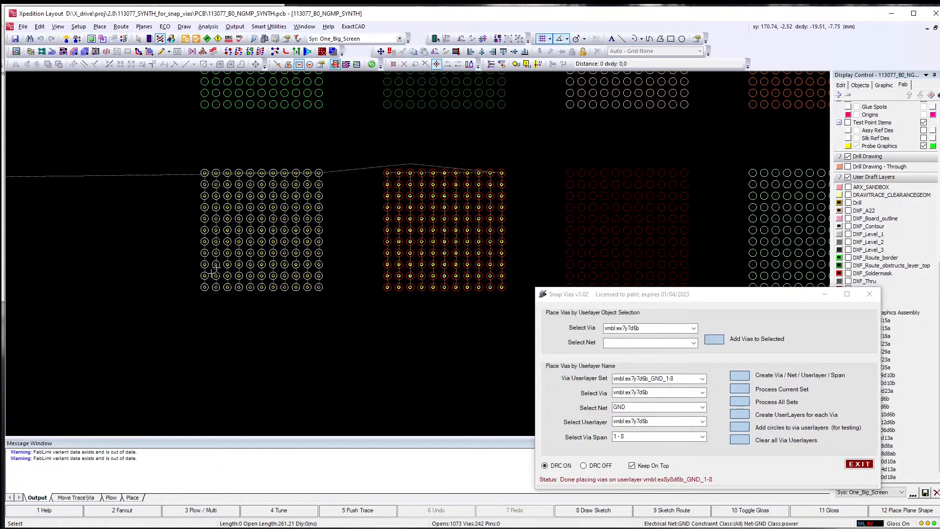
key("Escape")
left_click_drag(519, 148, 121, 330)
key("Escape")
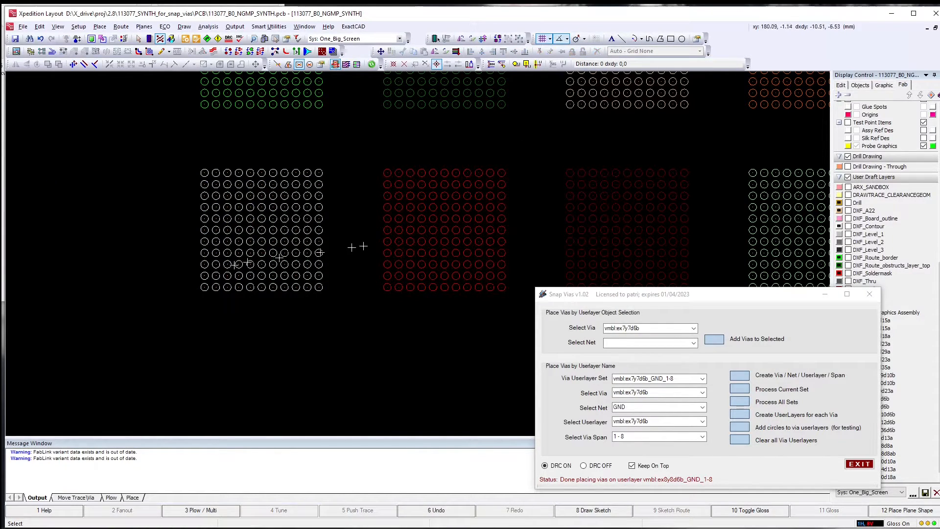
Move capacitor C183 from the board's lower right corner area into the middle of the white circle grid
scroll(366, 246, "down", 4)
scroll(147, 215, "up", 5)
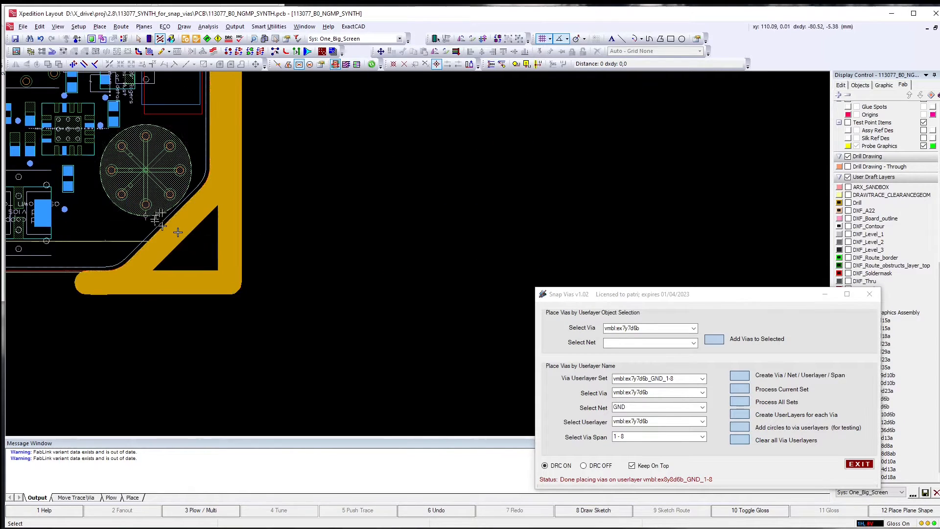
scroll(139, 203, "down", 2)
scroll(138, 204, "up", 3)
double_click(130, 202)
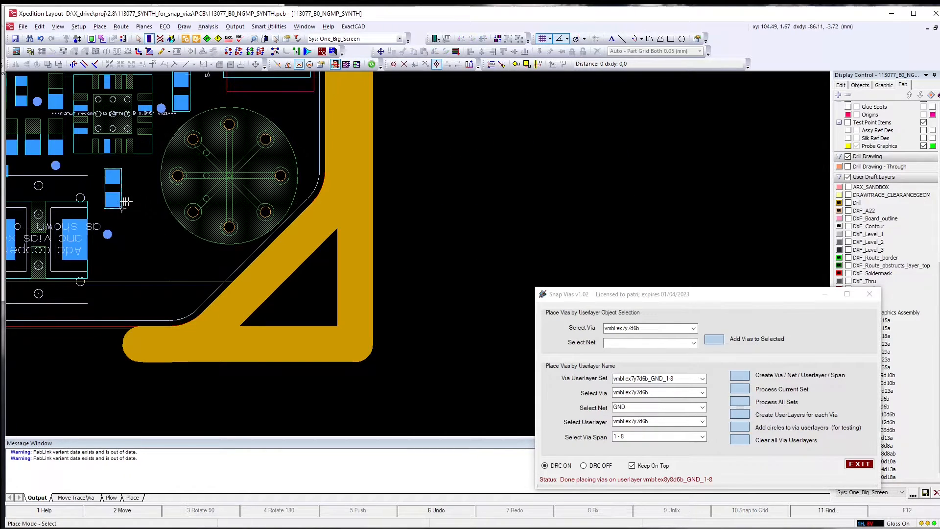
double_click(119, 195)
scroll(114, 212, "down", 3)
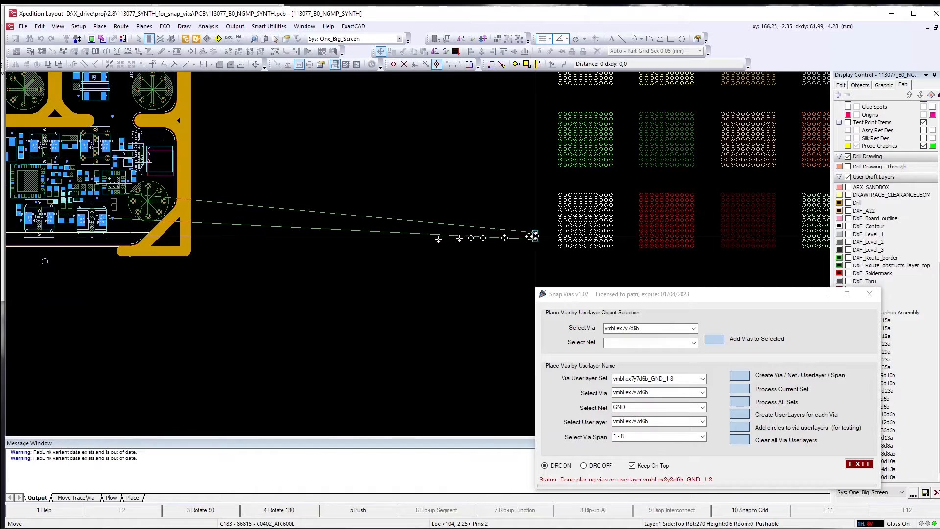
scroll(568, 218, "up", 4)
left_click(574, 206)
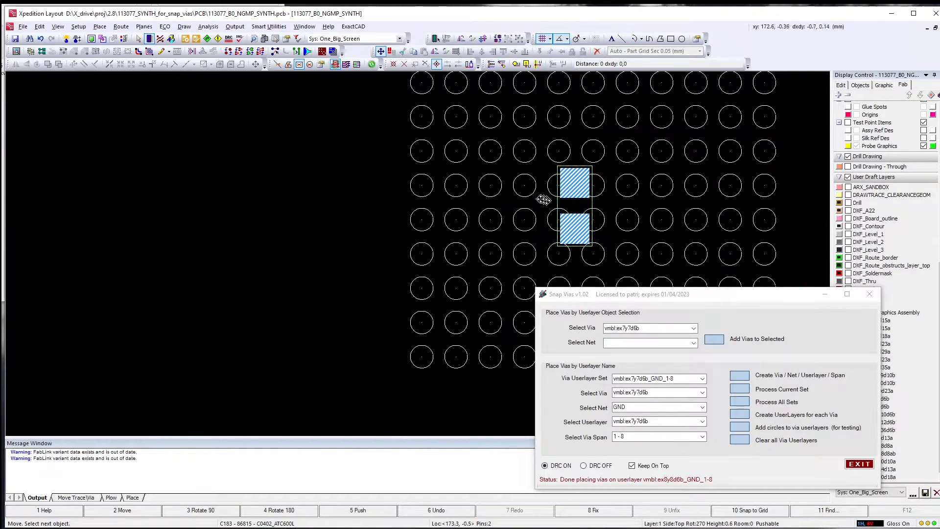
Move capacitor C170 from the board into the red circle grid and adjust its position so its pads overlap the circles
scroll(490, 206, "down", 4)
scroll(93, 196, "up", 2)
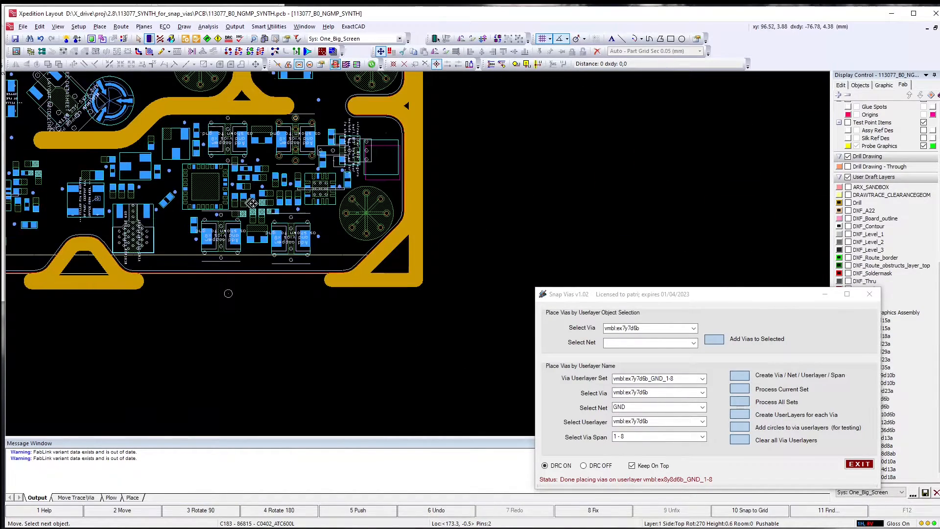
scroll(247, 211, "up", 3)
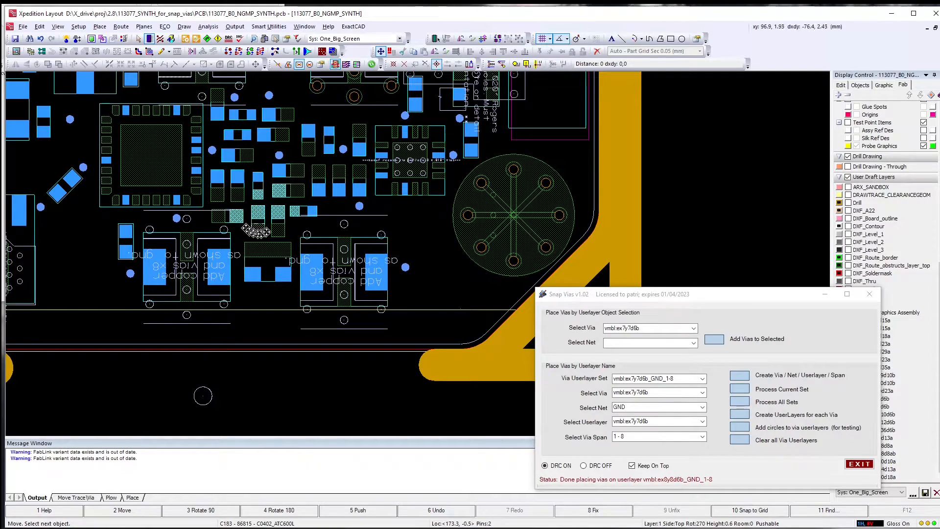
left_click(259, 224)
scroll(209, 234, "down", 5)
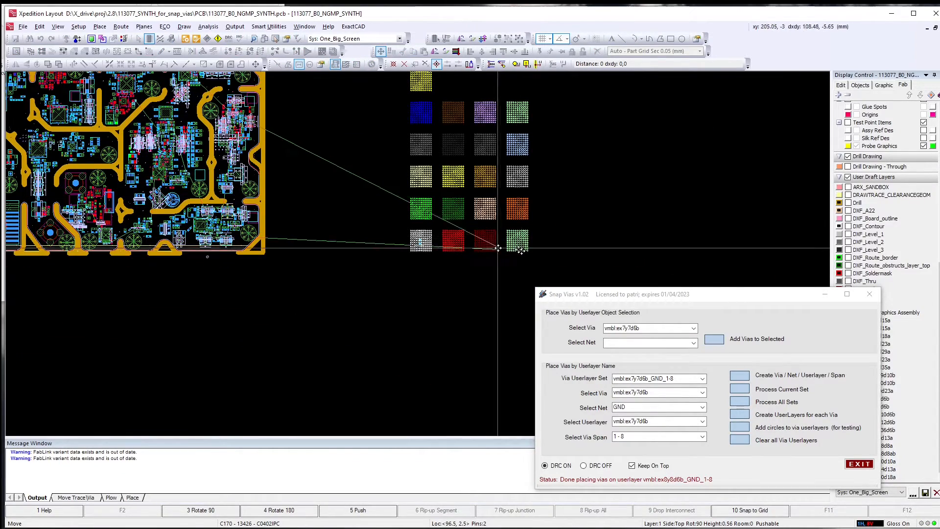
scroll(454, 244, "up", 4)
scroll(424, 215, "up", 4)
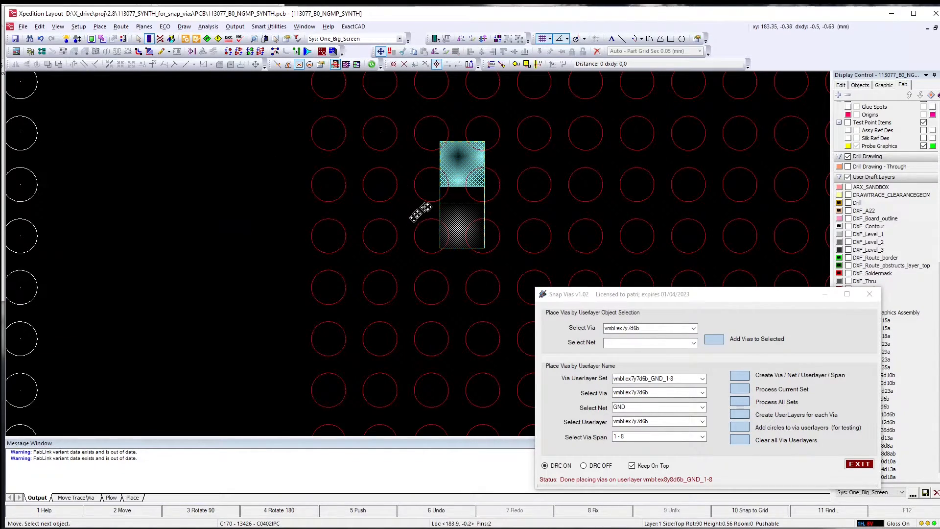
left_click(462, 194)
left_click(465, 189)
left_click(435, 191)
scroll(454, 215, "down", 3)
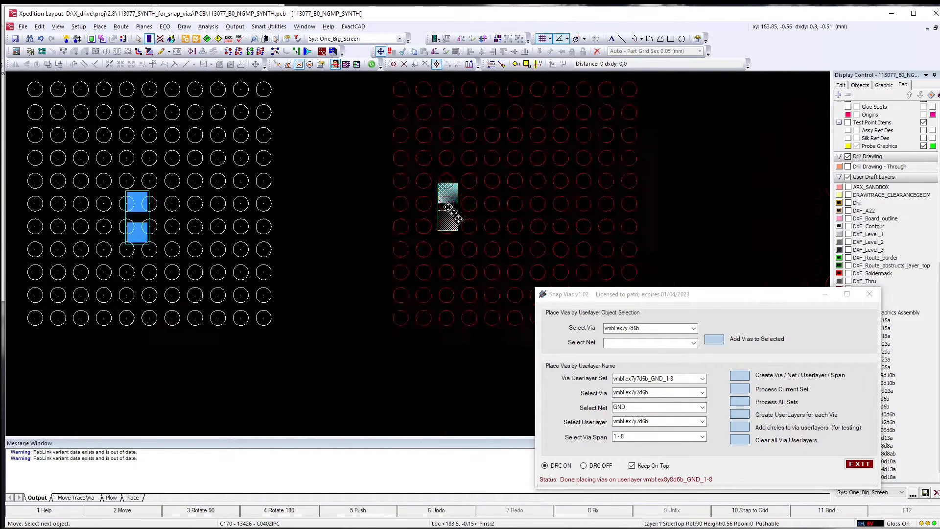
Shift capacitor C183 slightly within the white grid so its pads cover the circles of one column
scroll(245, 219, "up", 4)
left_click(245, 216)
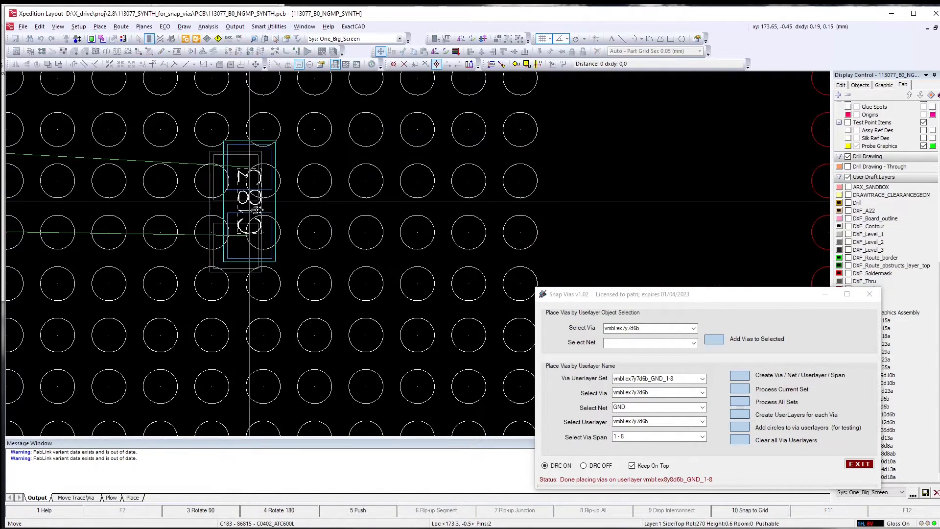
scroll(267, 224, "down", 5)
left_click(273, 216)
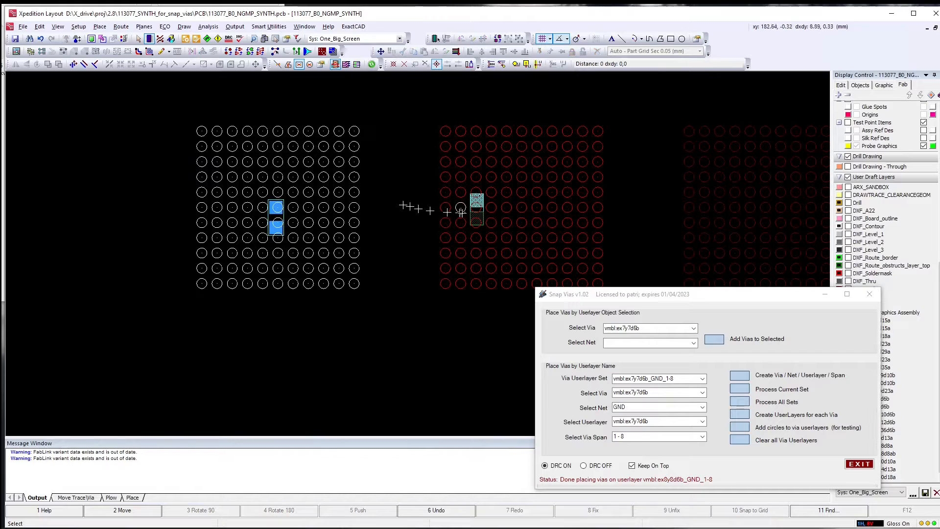
scroll(471, 226, "up", 4)
scroll(392, 224, "down", 5)
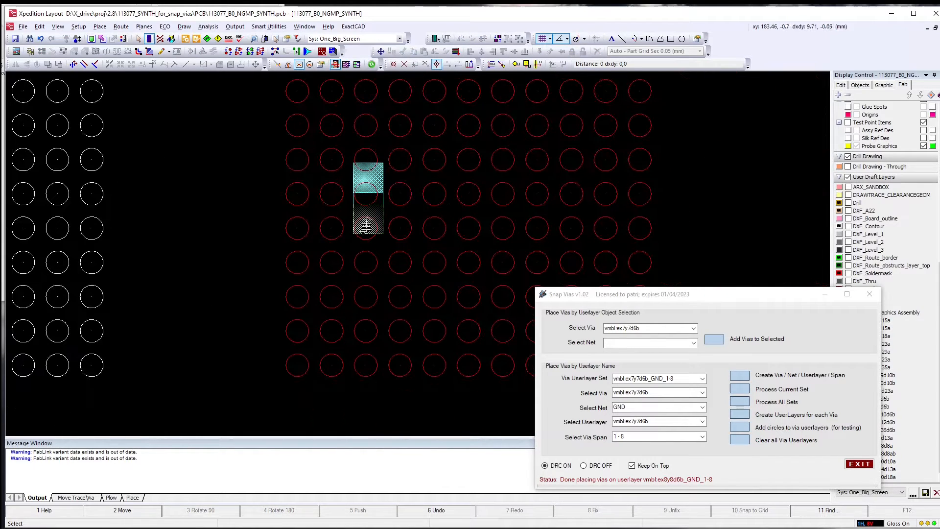
scroll(253, 227, "up", 3)
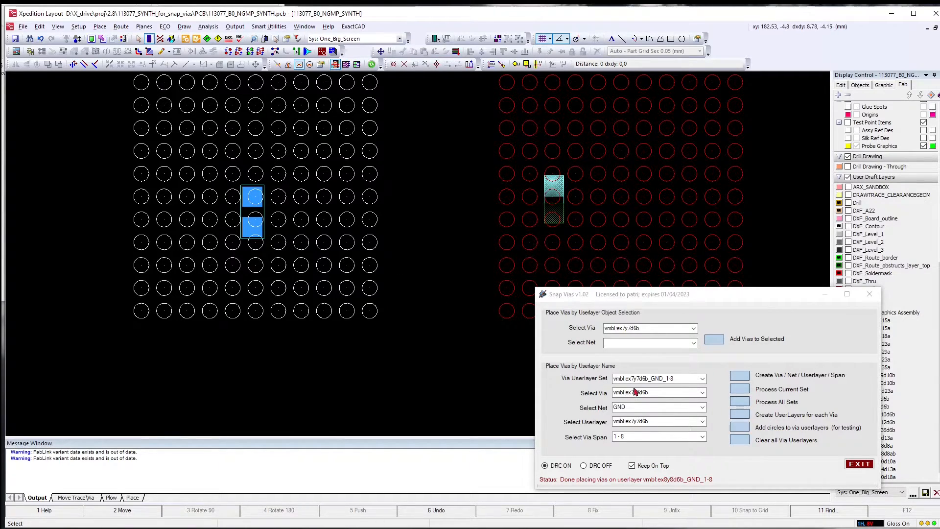
Keep vmbl:ex7y7d6b_GND_1-8 as the current set and process all stored via userlayer sets with DRC on
left_click(676, 379)
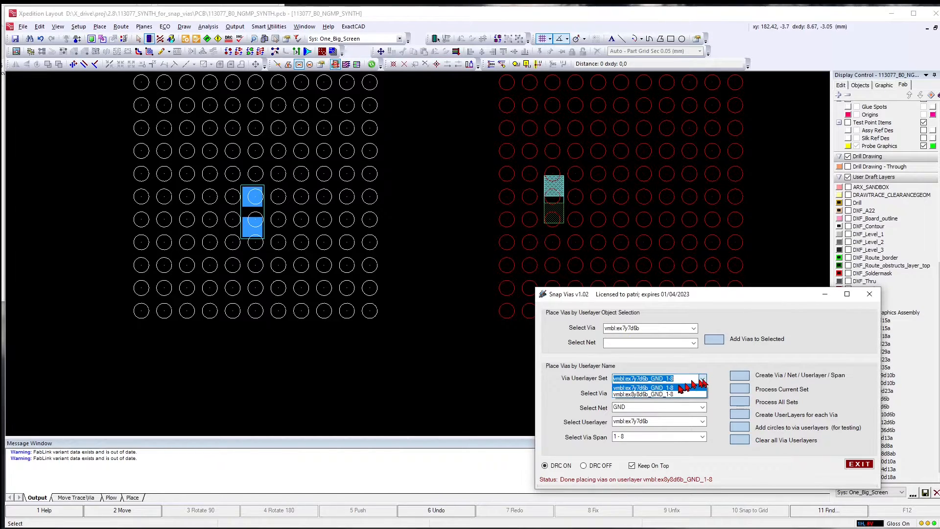
left_click(720, 368)
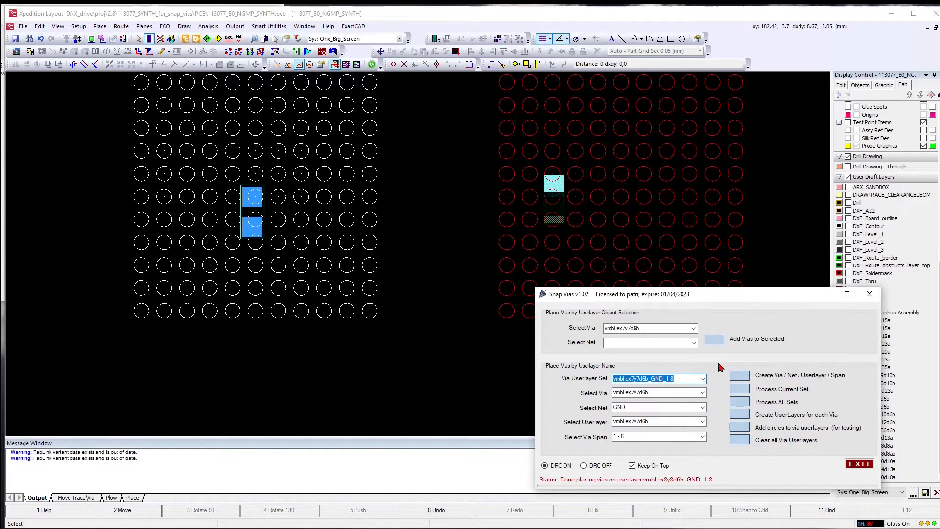
left_click(740, 402)
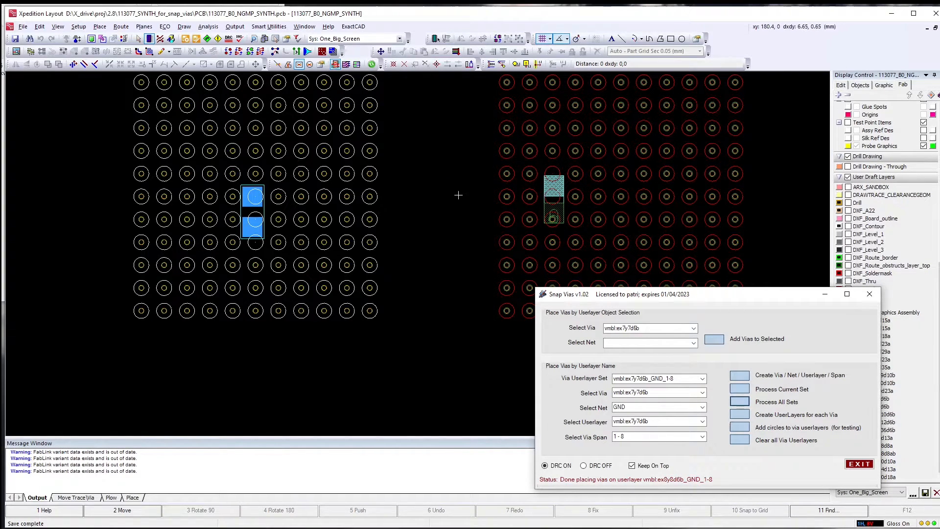
left_click(400, 201)
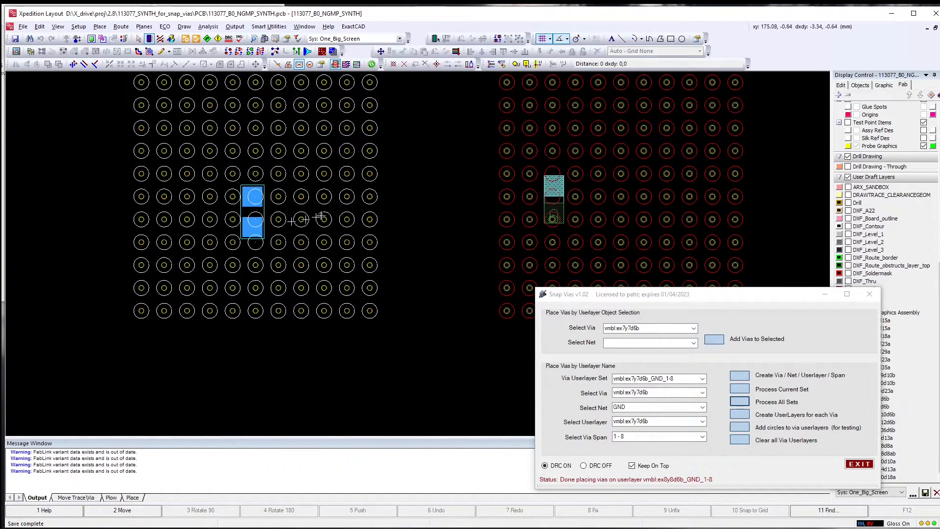
Examine which circles under and around the two capacitors received vias in the white and red grids
scroll(304, 219, "up", 2)
scroll(304, 219, "down", 1)
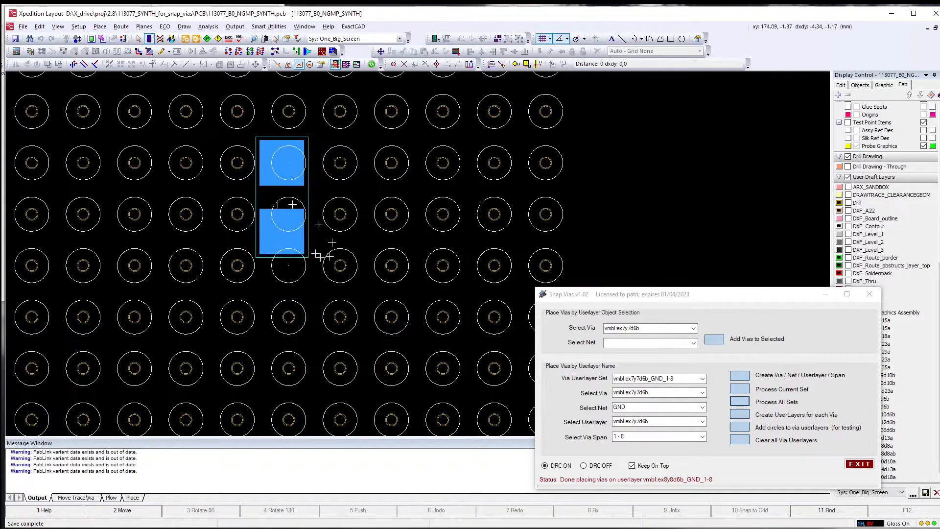
scroll(274, 253, "up", 1)
scroll(324, 243, "down", 2)
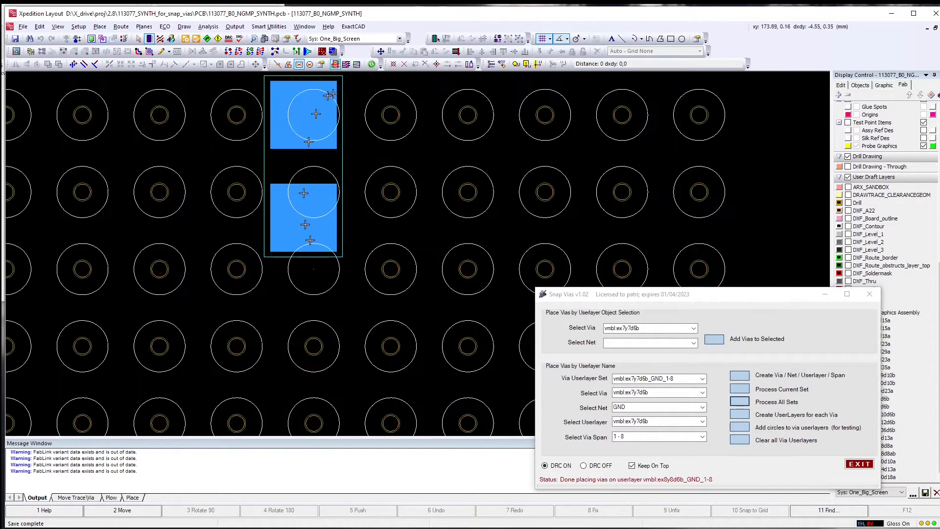
scroll(202, 220, "down", 2)
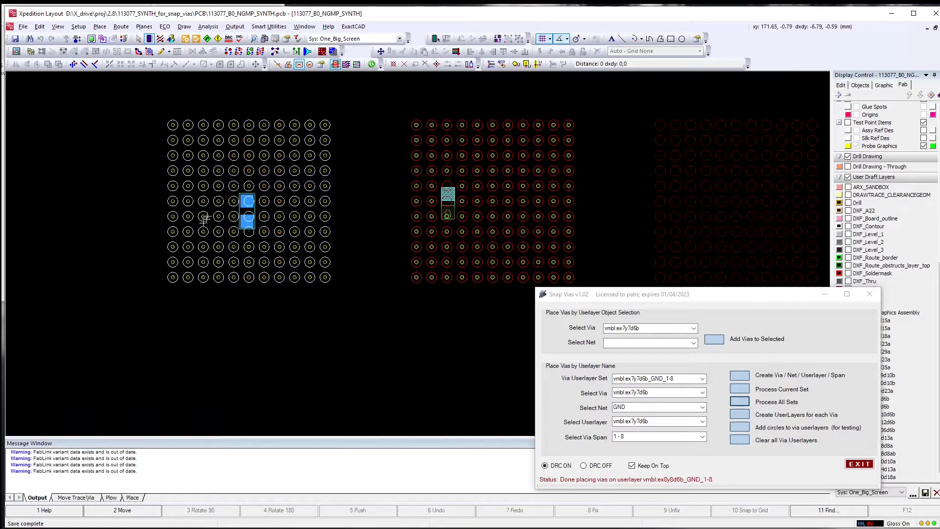
scroll(279, 214, "up", 1)
scroll(152, 226, "down", 1)
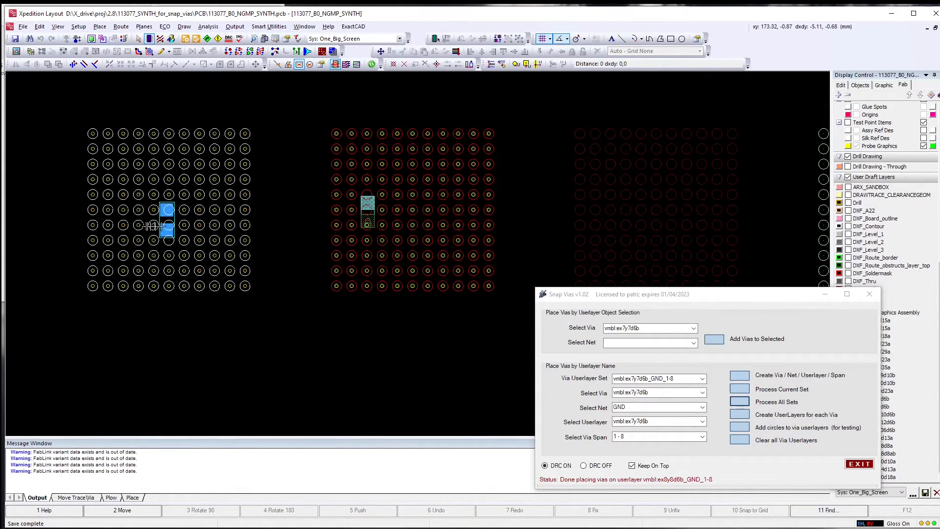
scroll(373, 216, "up", 4)
scroll(352, 248, "up", 1)
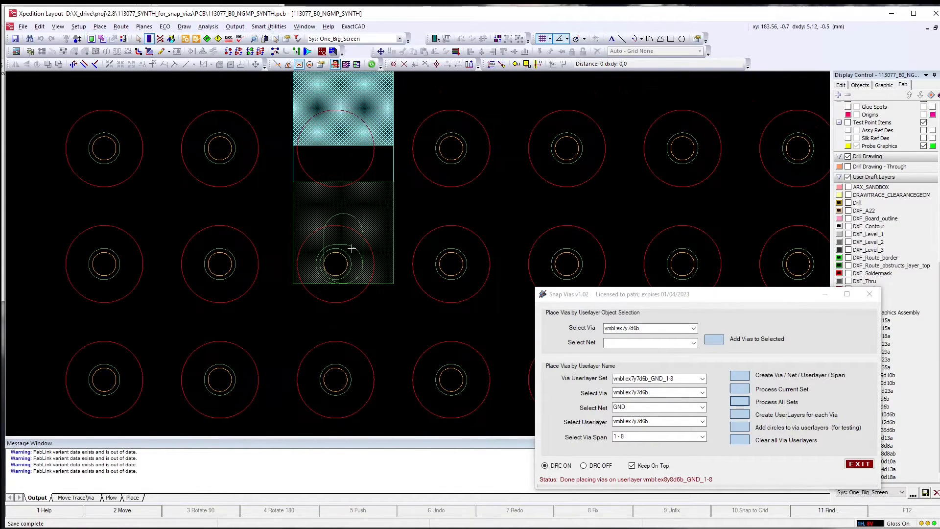
scroll(352, 248, "down", 2)
scroll(351, 179, "up", 2)
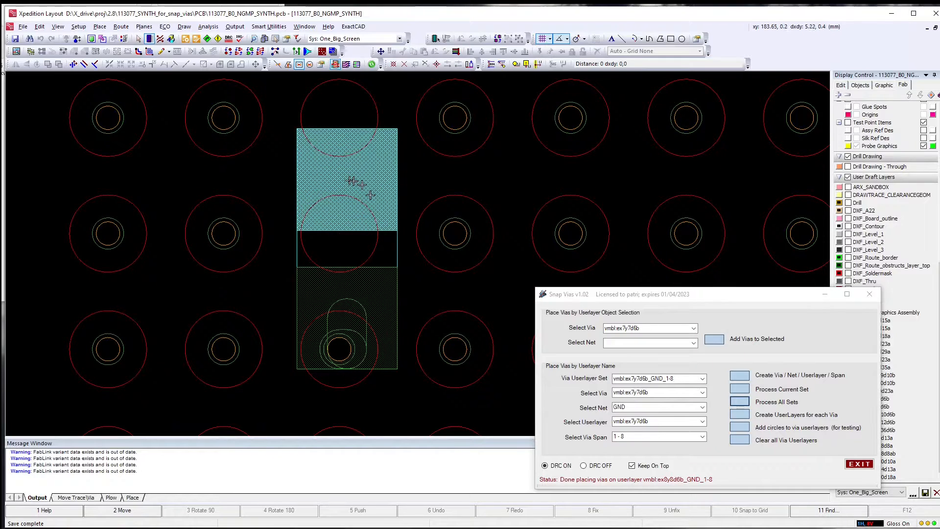
Delete all placed vias from the white and red circle grids in route mode, keeping the two capacitors and circles
scroll(343, 181, "down", 2)
scroll(327, 264, "up", 3)
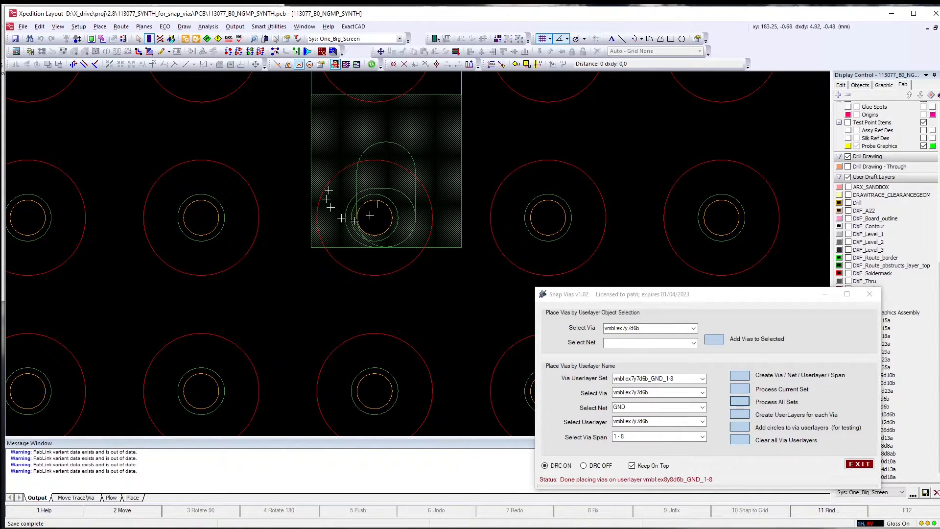
scroll(369, 209, "down", 5)
scroll(357, 209, "down", 2)
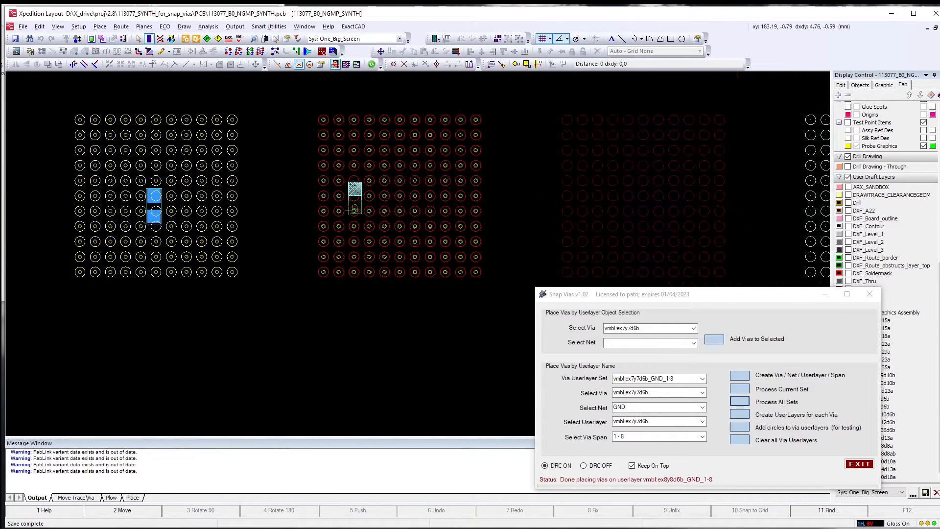
key("ctrl+r")
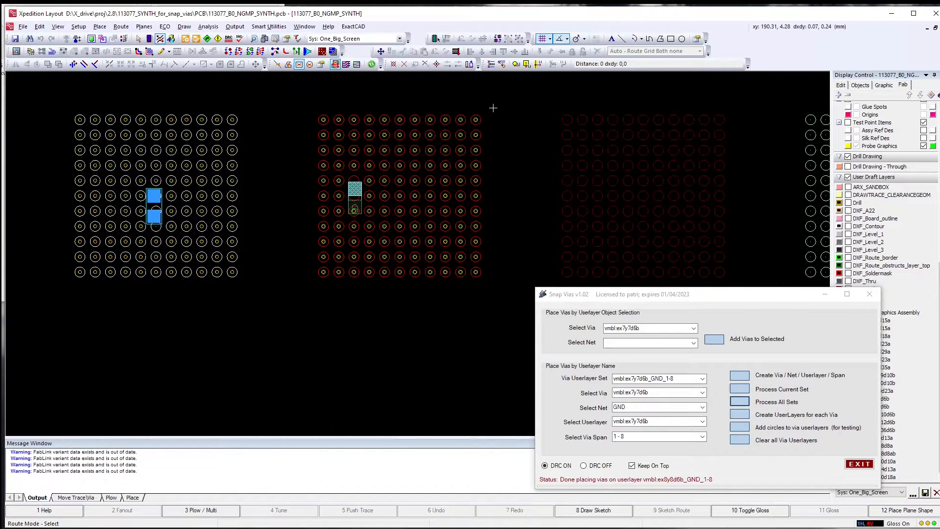
left_click_drag(495, 106, 67, 291)
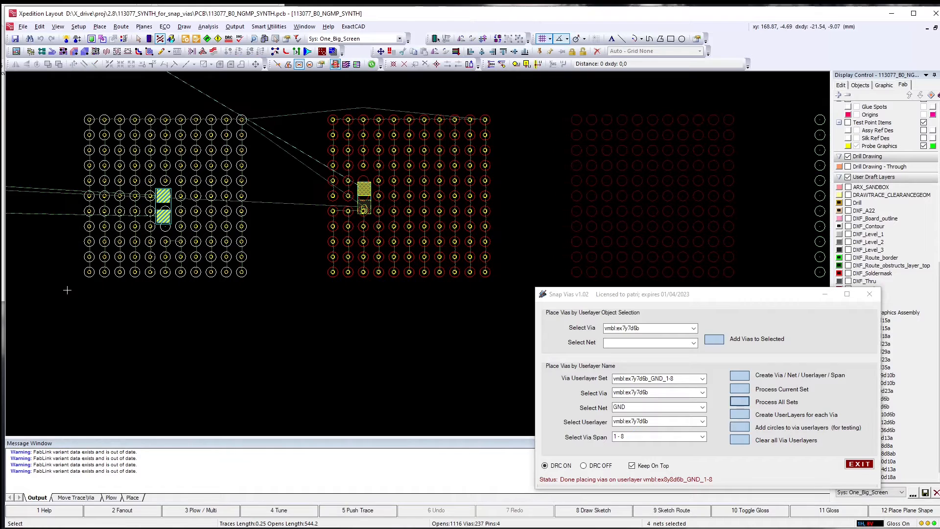
key("Delete")
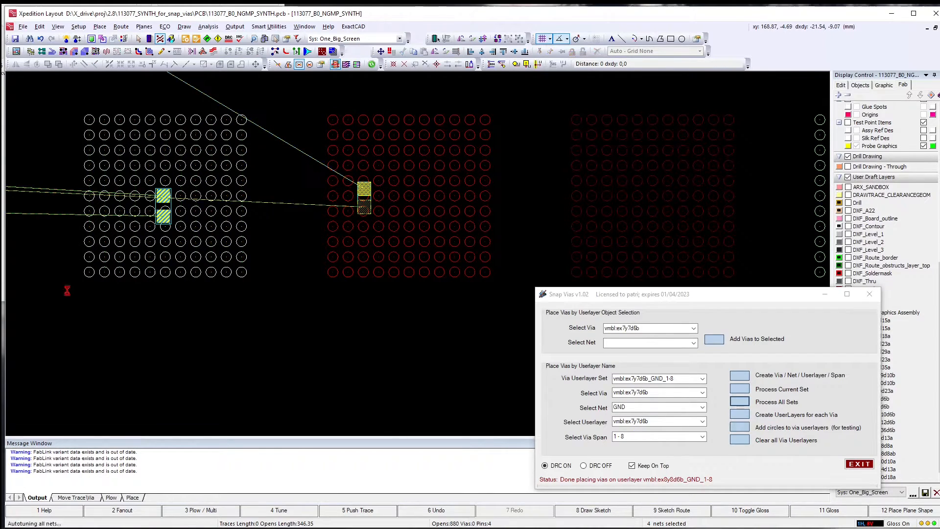
Turn DRC off in Snap Vias and process all stored via userlayer sets to place the vias again
left_click(592, 465)
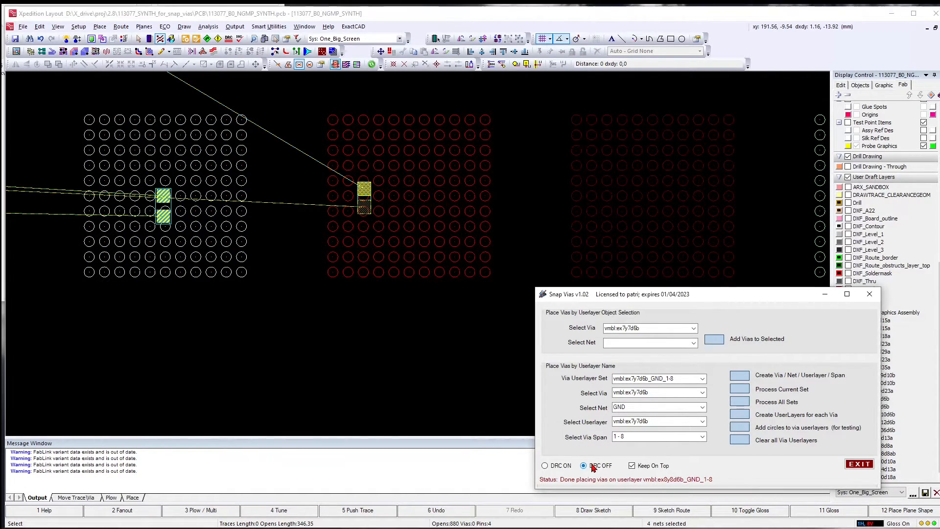
left_click(746, 405)
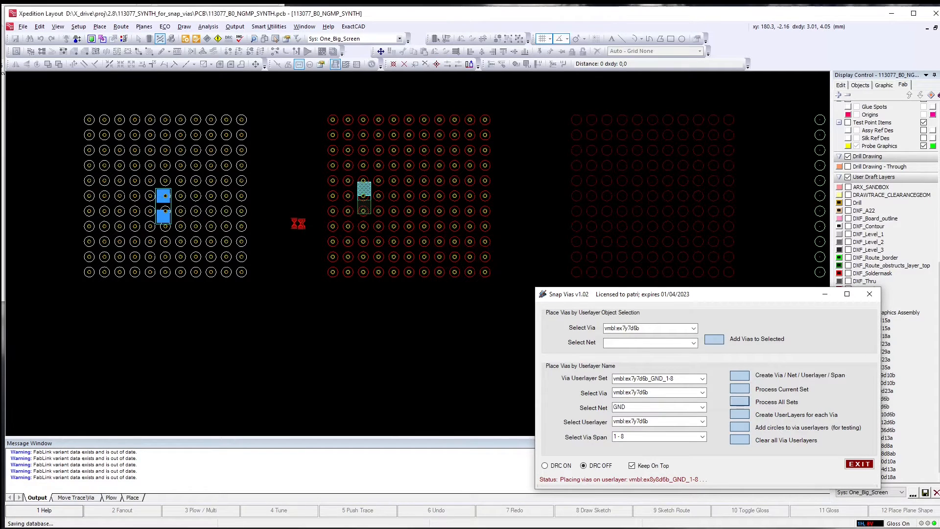
Examine the via placement on and around both capacitors' pads in the white and red grids with DRC off
scroll(166, 208, "up", 4)
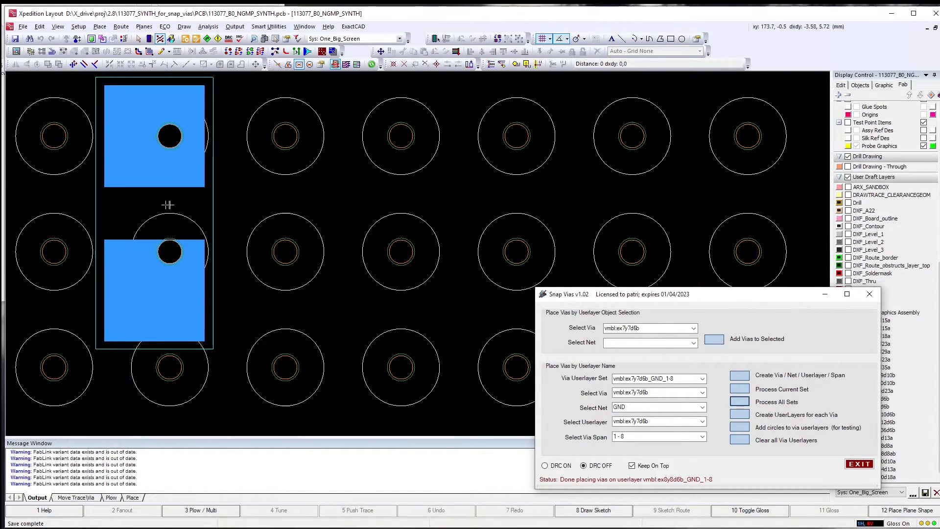
scroll(176, 210, "down", 2)
scroll(168, 268, "up", 3)
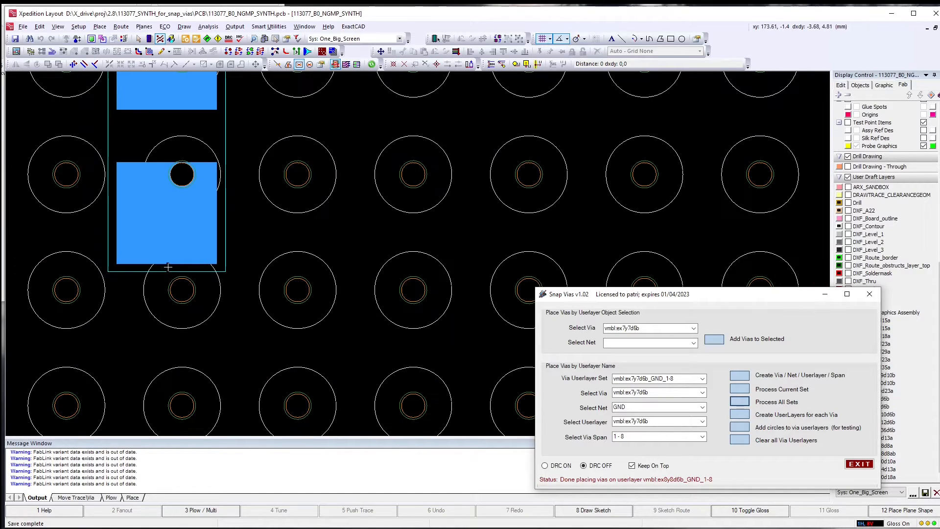
scroll(179, 169, "down", 3)
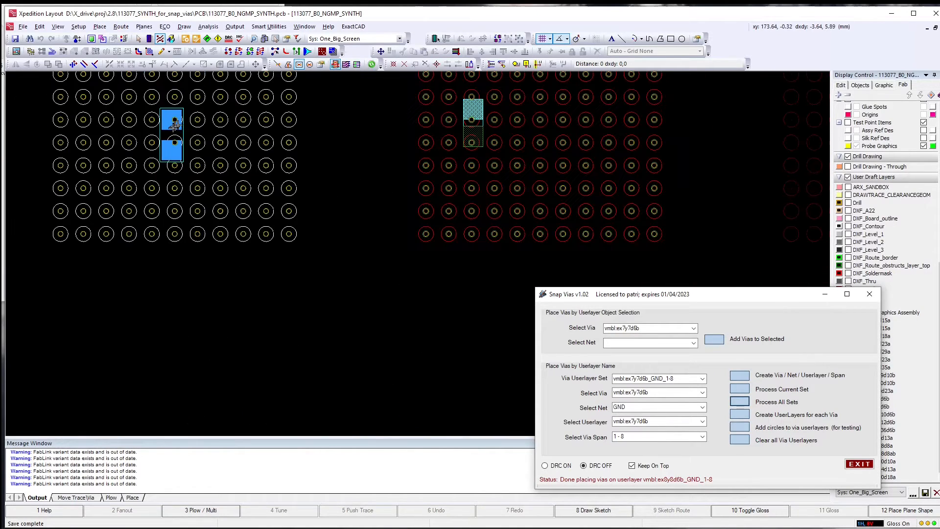
scroll(173, 128, "up", 3)
scroll(162, 142, "down", 3)
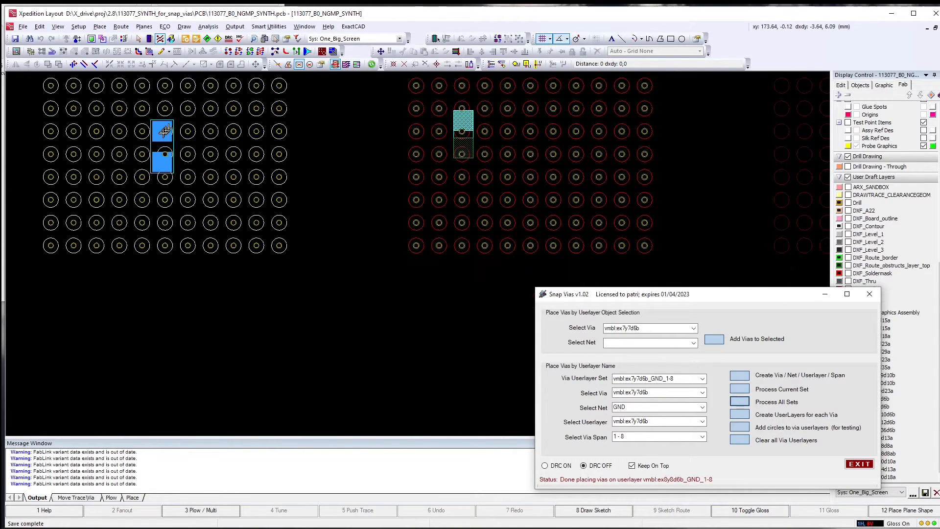
scroll(477, 124, "up", 4)
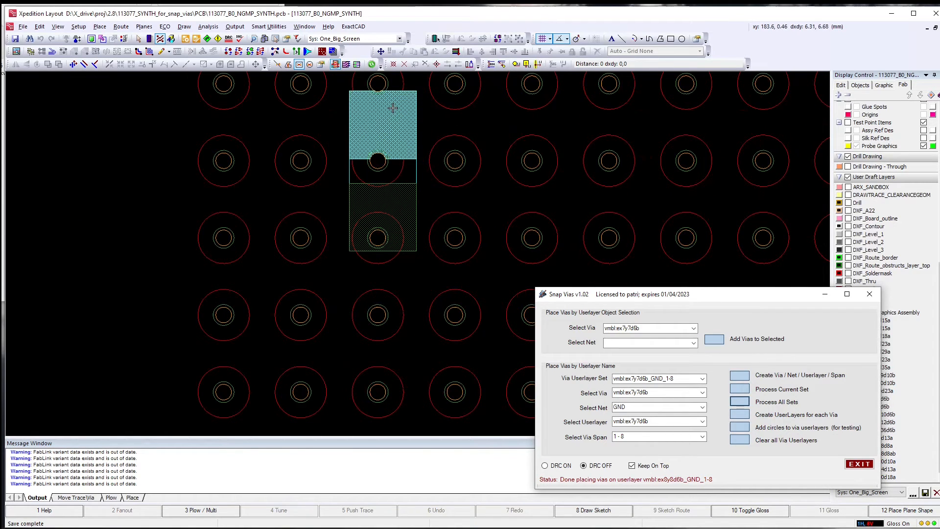
scroll(382, 115, "down", 1)
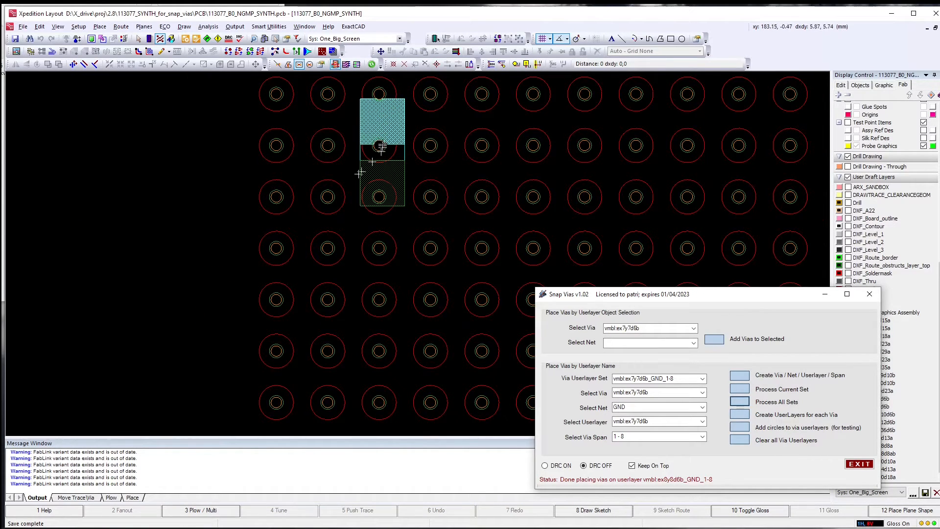
scroll(347, 184, "down", 4)
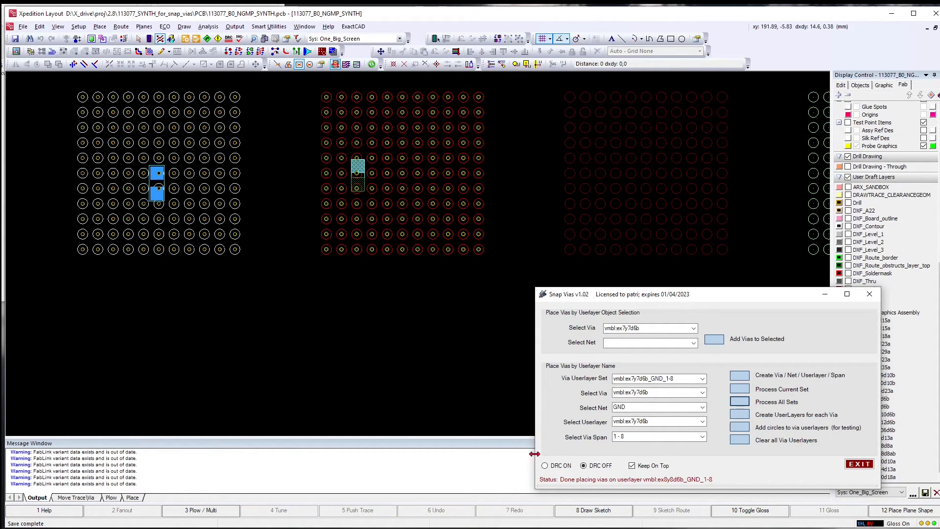
left_click(244, 293)
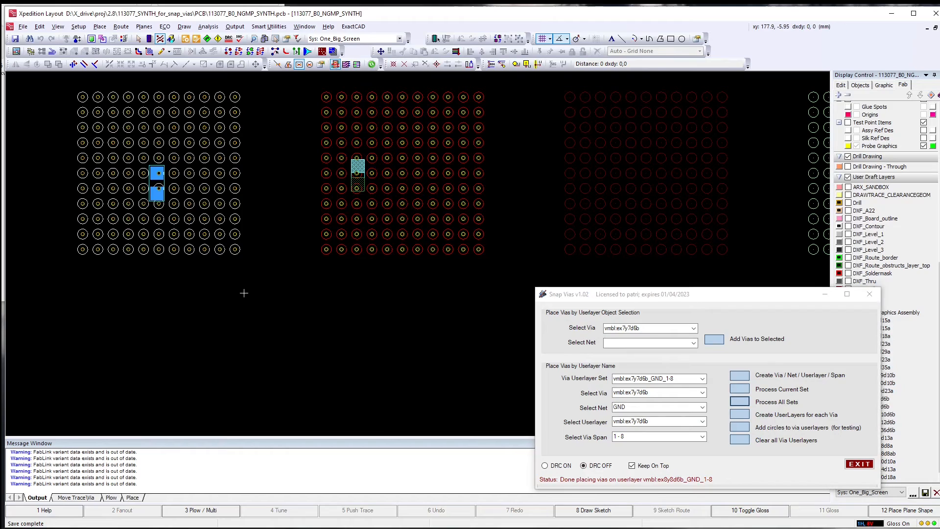